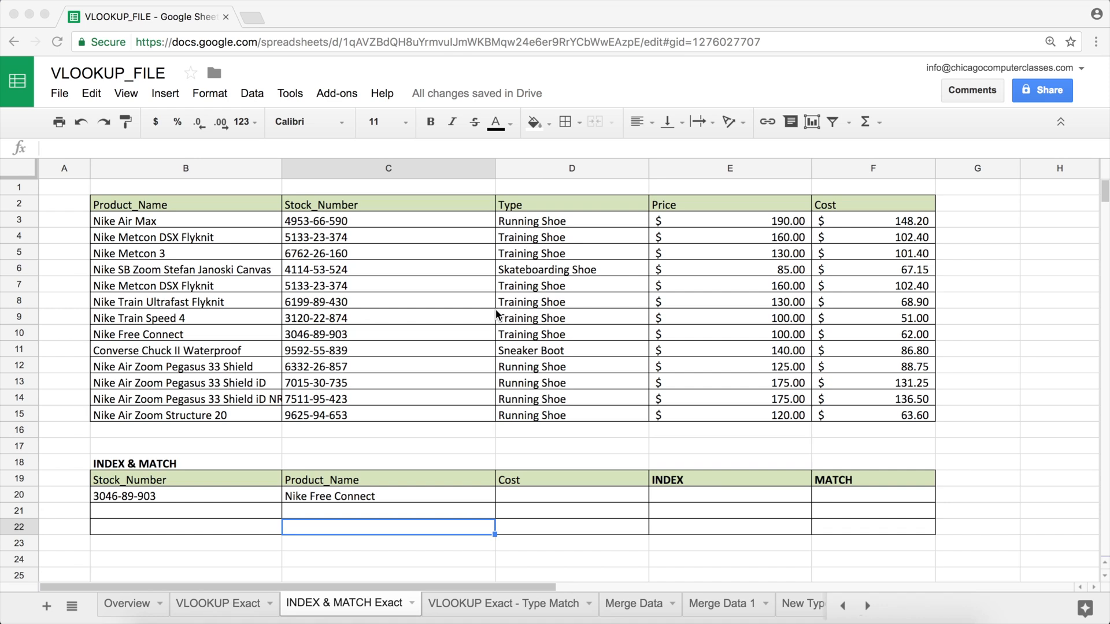
# Examine the stock number and product name columns and the INDEX and MATCH lookup formula in C20.
pyautogui.click(383, 221)
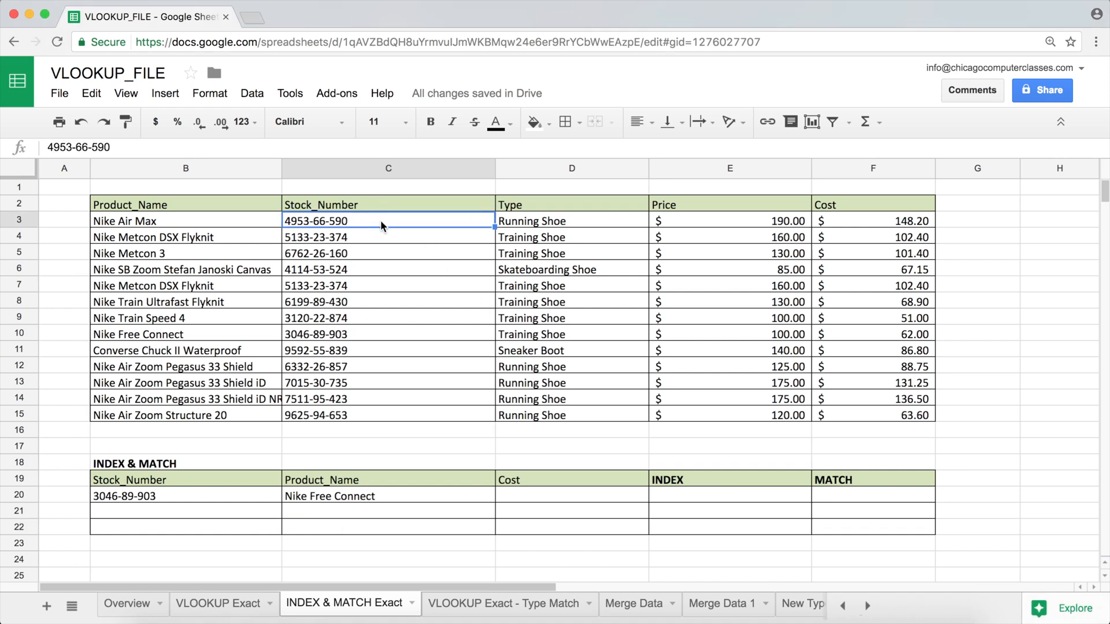
pyautogui.moveTo(377, 224); pyautogui.dragTo(364, 415)
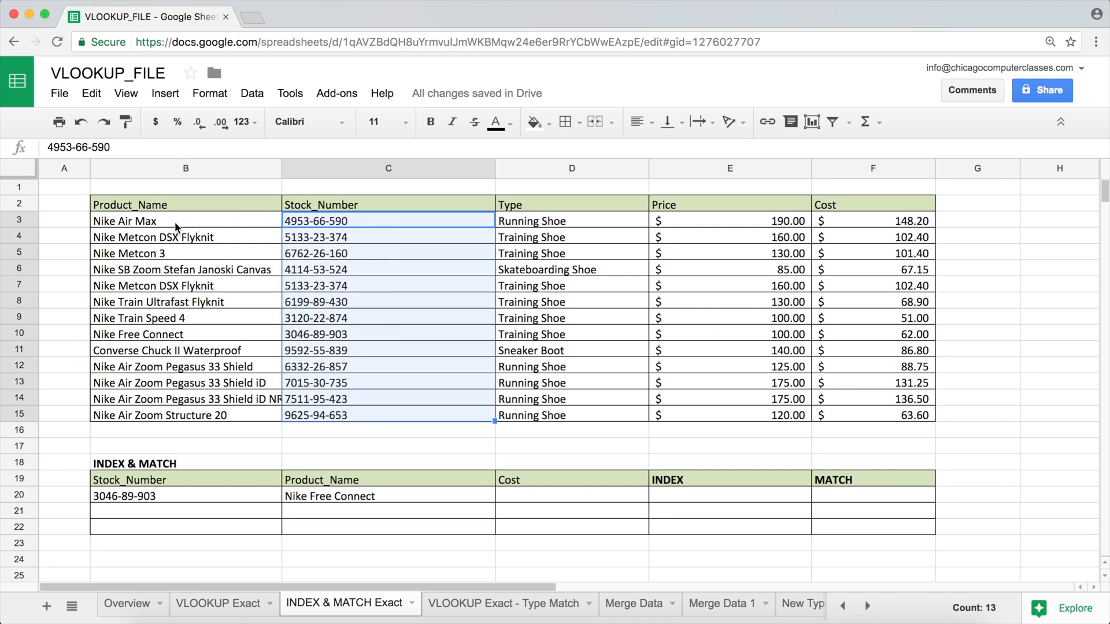
pyautogui.moveTo(175, 220); pyautogui.dragTo(171, 415)
pyautogui.click(318, 499)
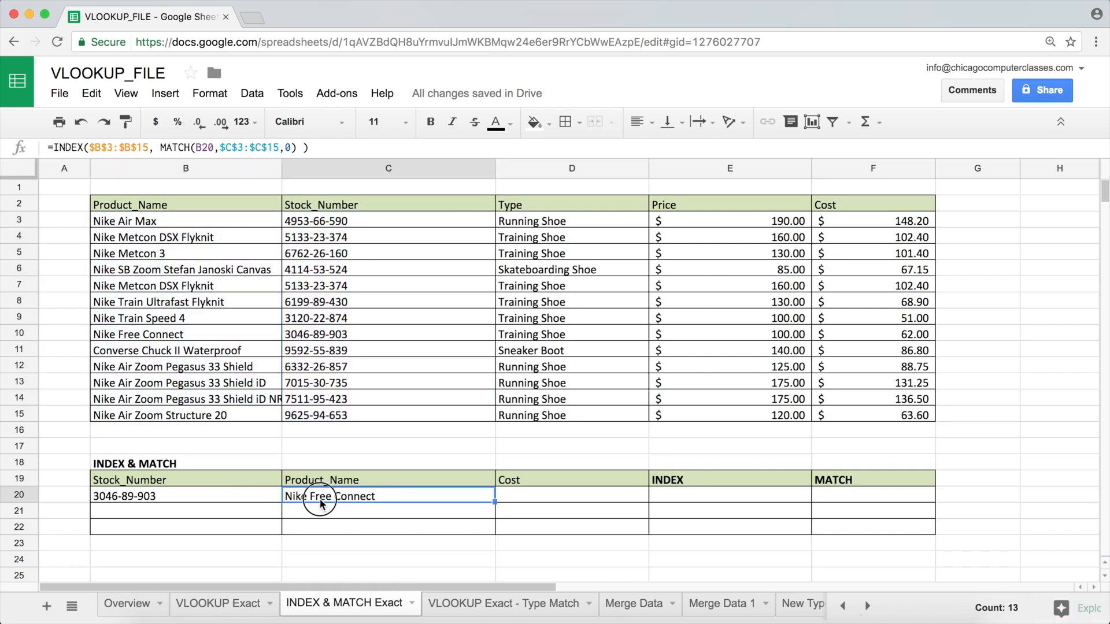
pyautogui.doubleClick(318, 500)
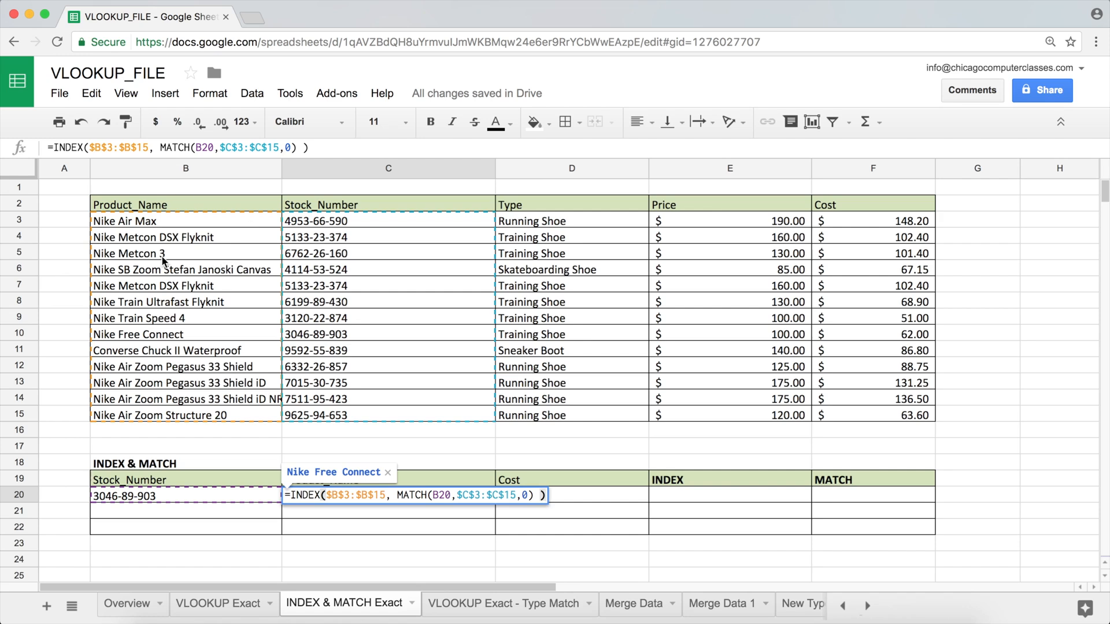
pyautogui.press('Return')
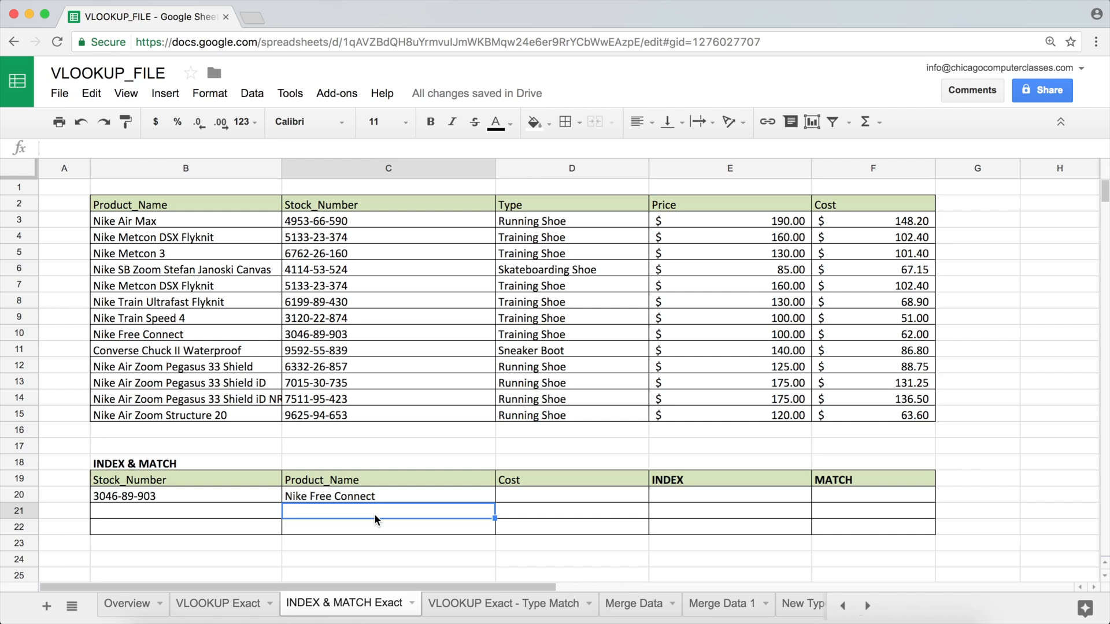
pyautogui.press('Left')
pyautogui.press('Up')
pyautogui.press('Right')
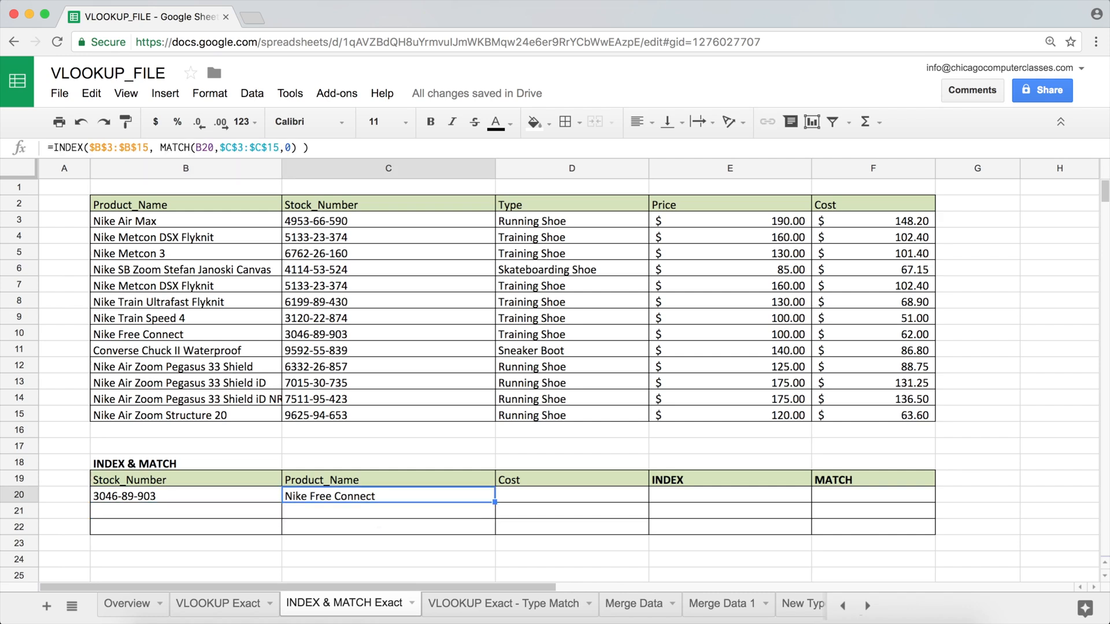
# Copy the stock number from B20 into B21.
pyautogui.press('Left')
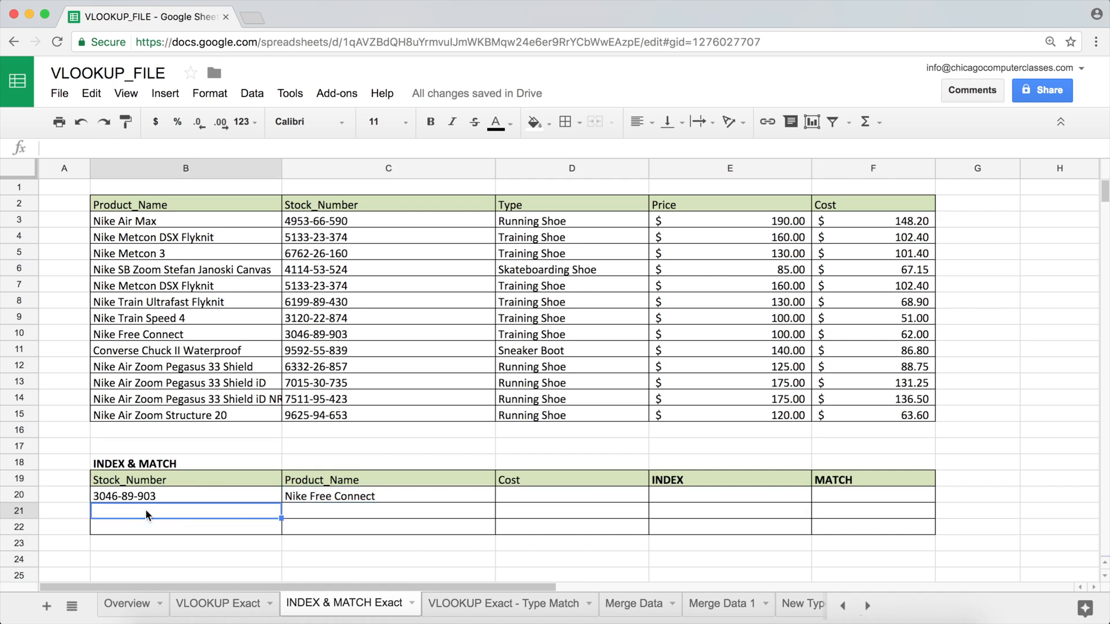
pyautogui.hotkey('ctrl', 'c')
pyautogui.click(147, 511)
pyautogui.hotkey('ctrl', 'v')
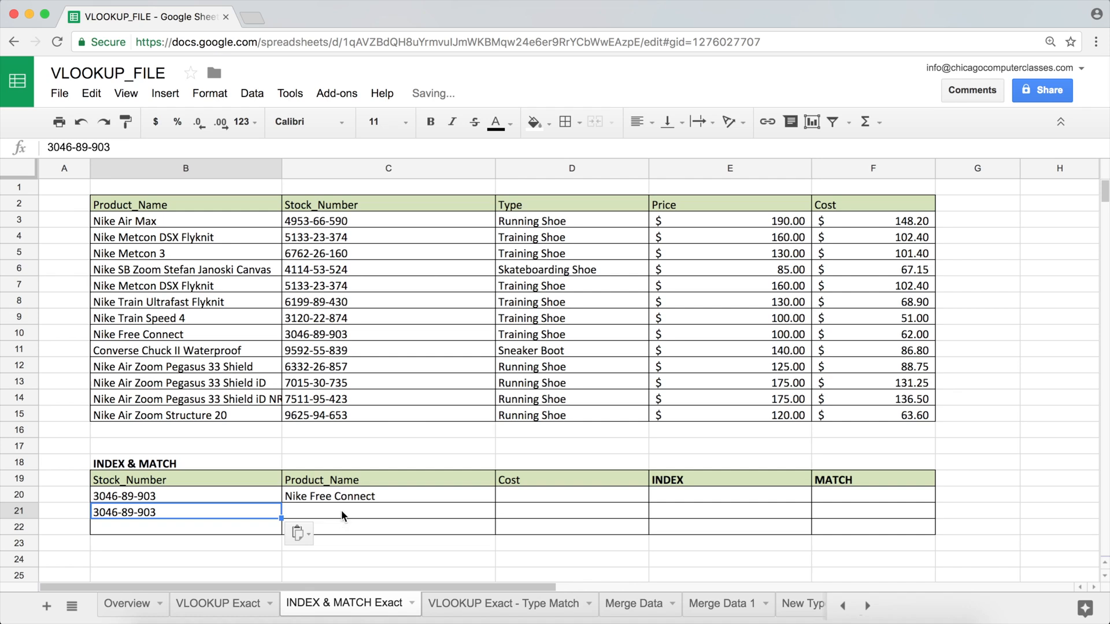
# Start a QUERY formula in C21 with the absolute range $B$3:$F$15 as its data argument.
pyautogui.click(355, 514)
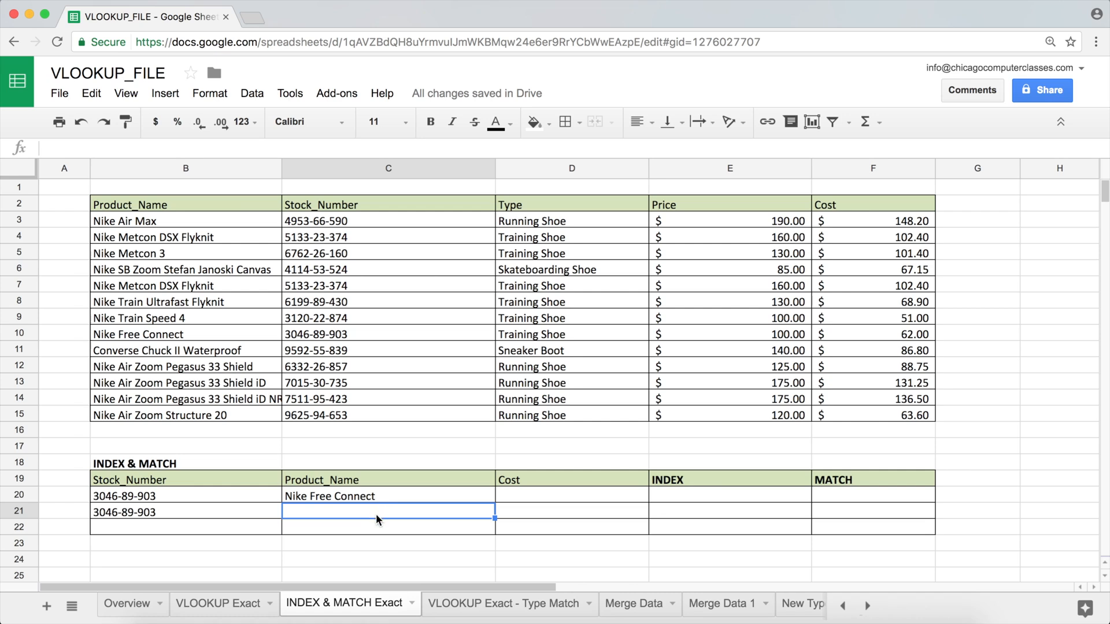
pyautogui.write('=QU')
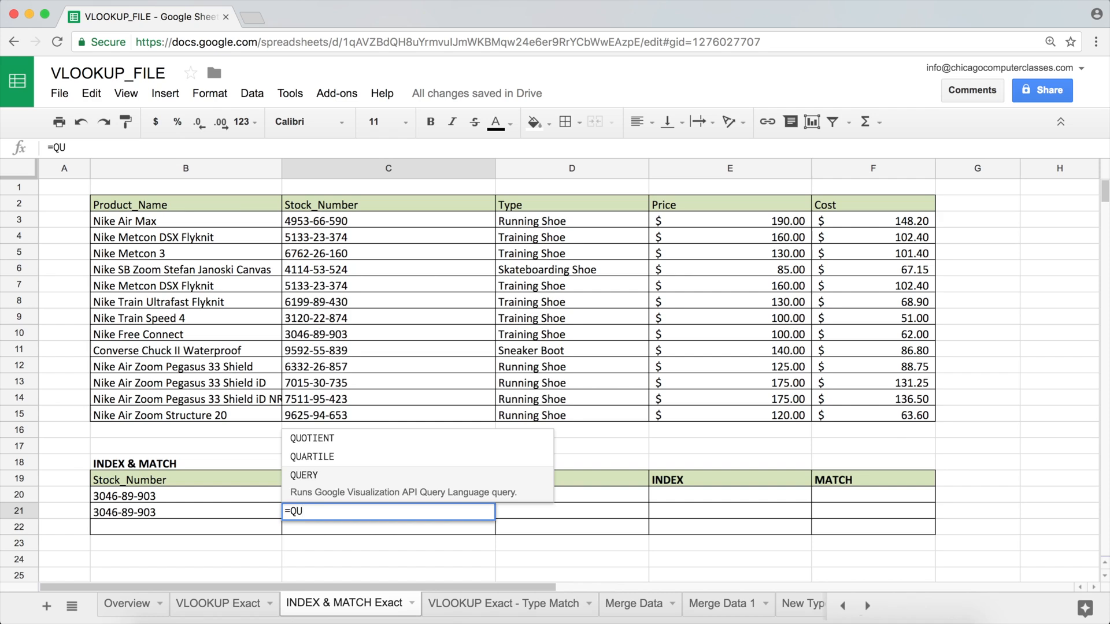
pyautogui.press('Tab')
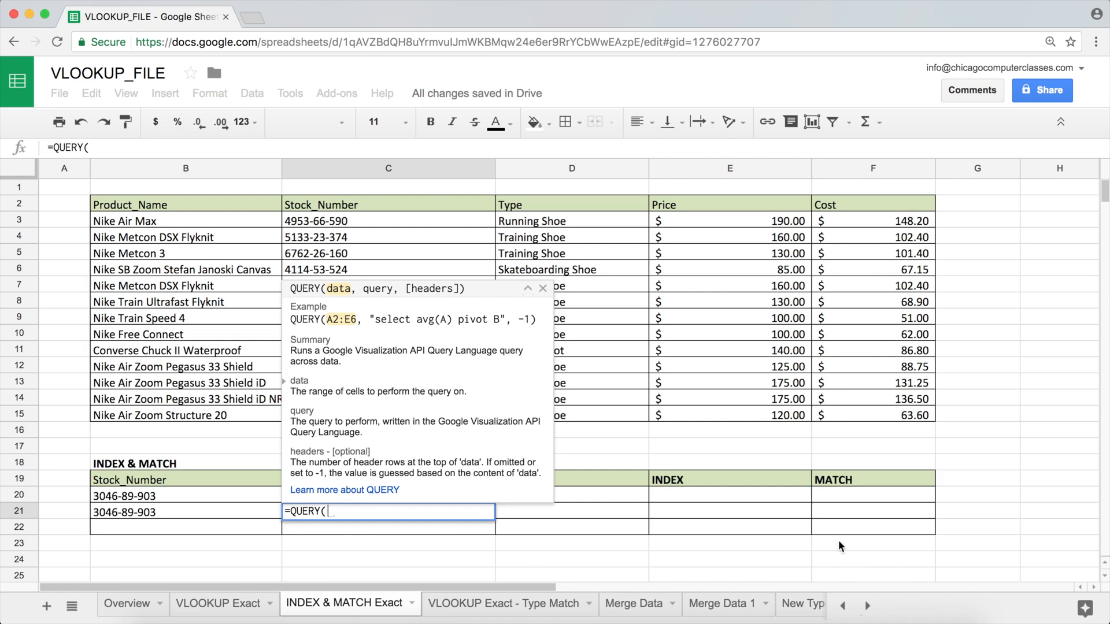
pyautogui.moveTo(155, 222); pyautogui.dragTo(835, 416)
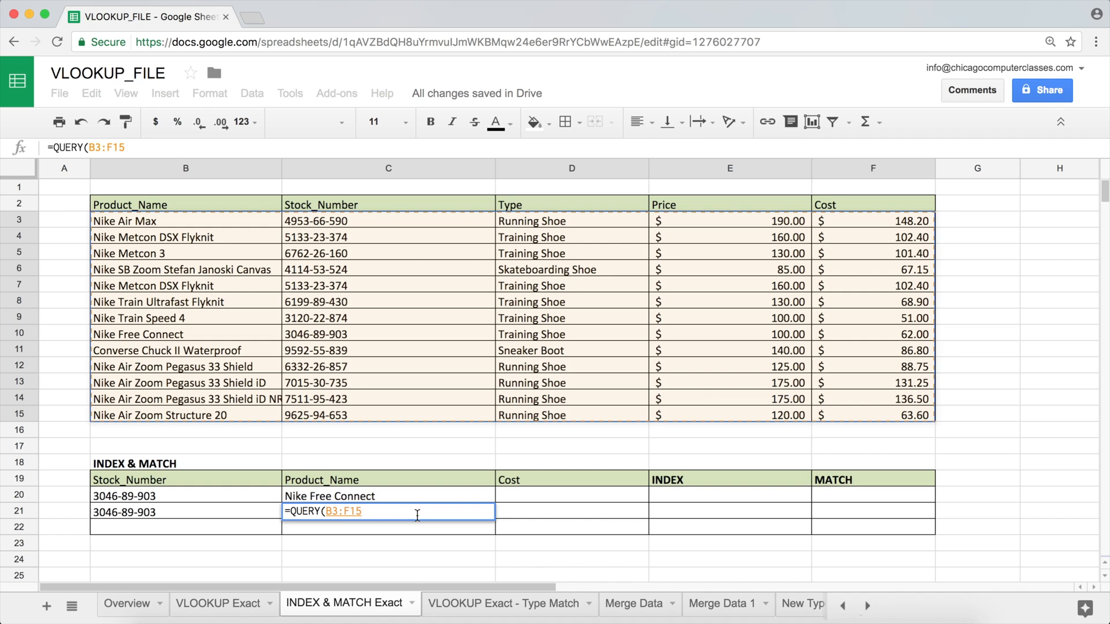
pyautogui.press('F4')
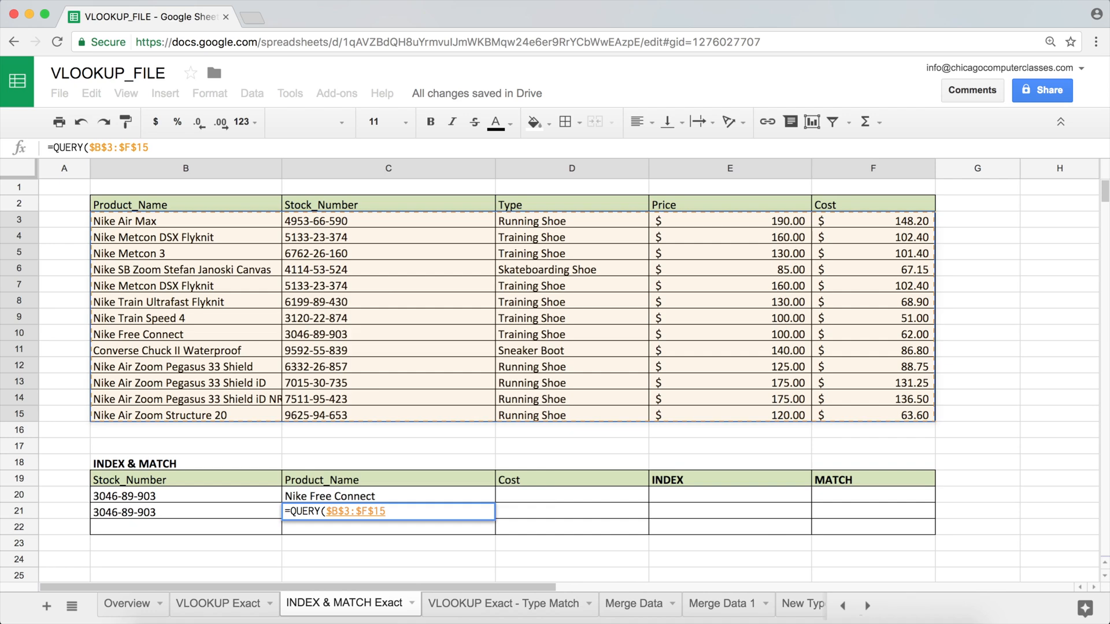
pyautogui.write(',')
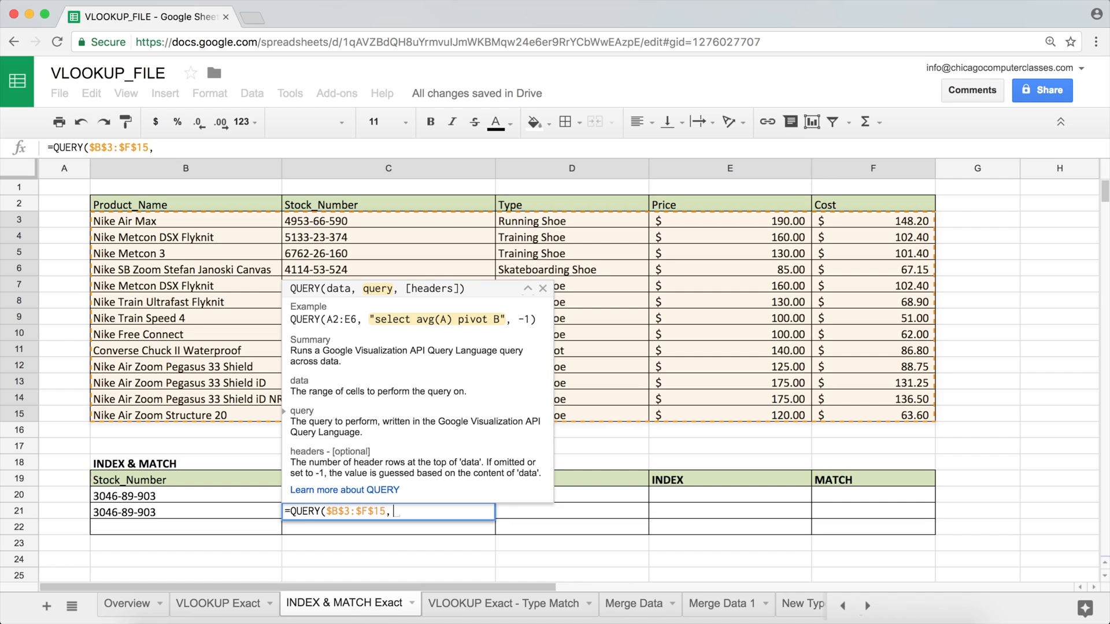
# Write the QUERY formula's query text in C21 as "select B where C='3046-89-903'", leaving the string open.
pyautogui.write('"')
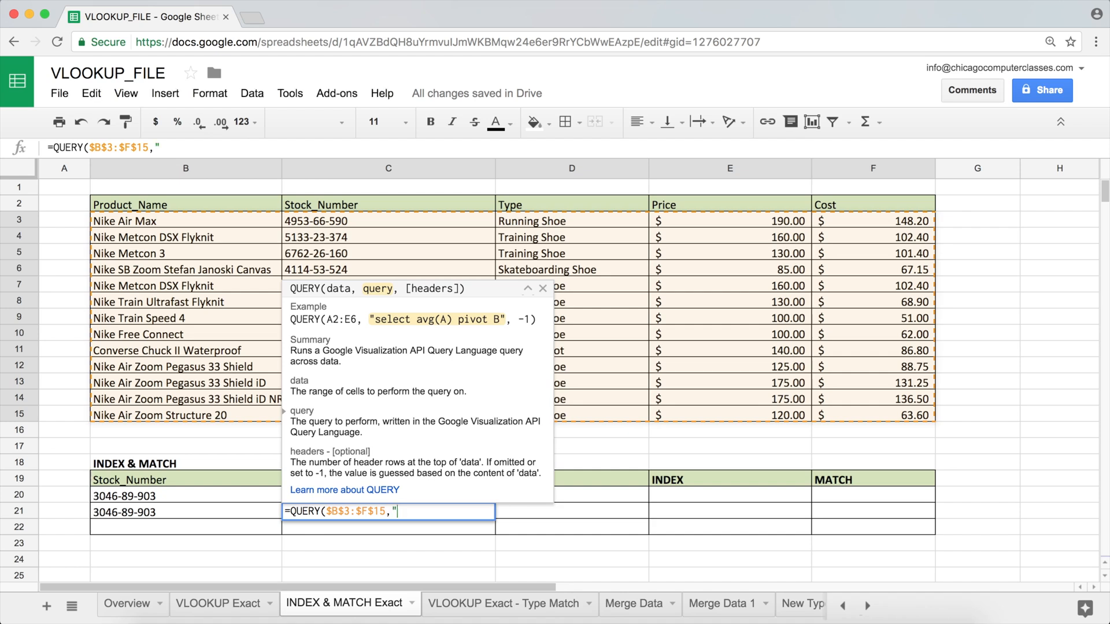
pyautogui.write('select')
pyautogui.write('B')
pyautogui.write('where')
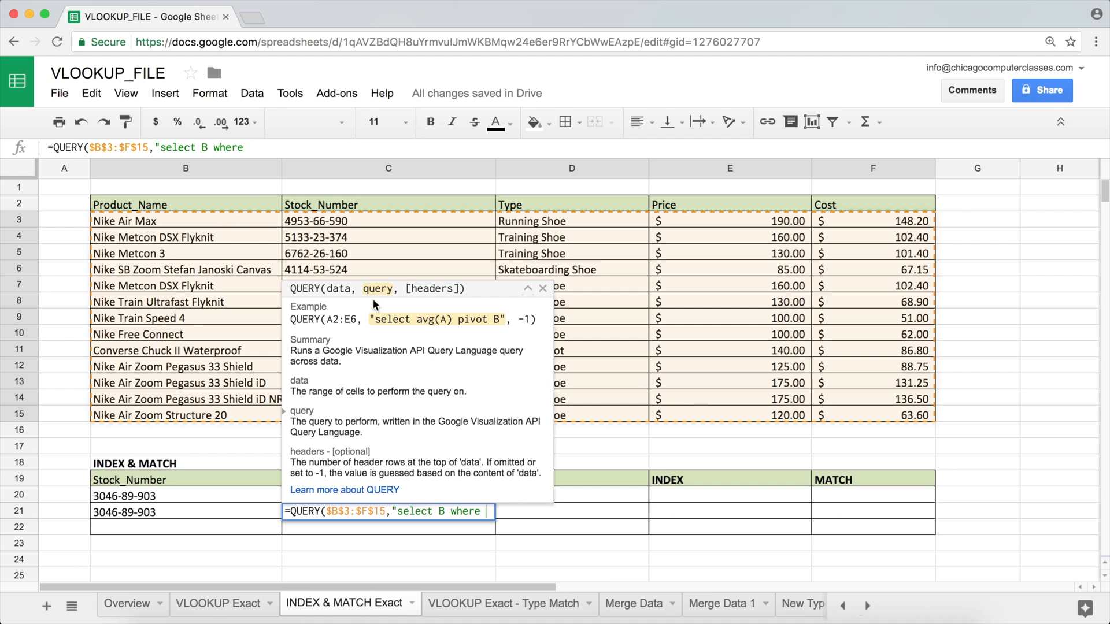
pyautogui.write('C')
pyautogui.write('=')
pyautogui.write("'30")
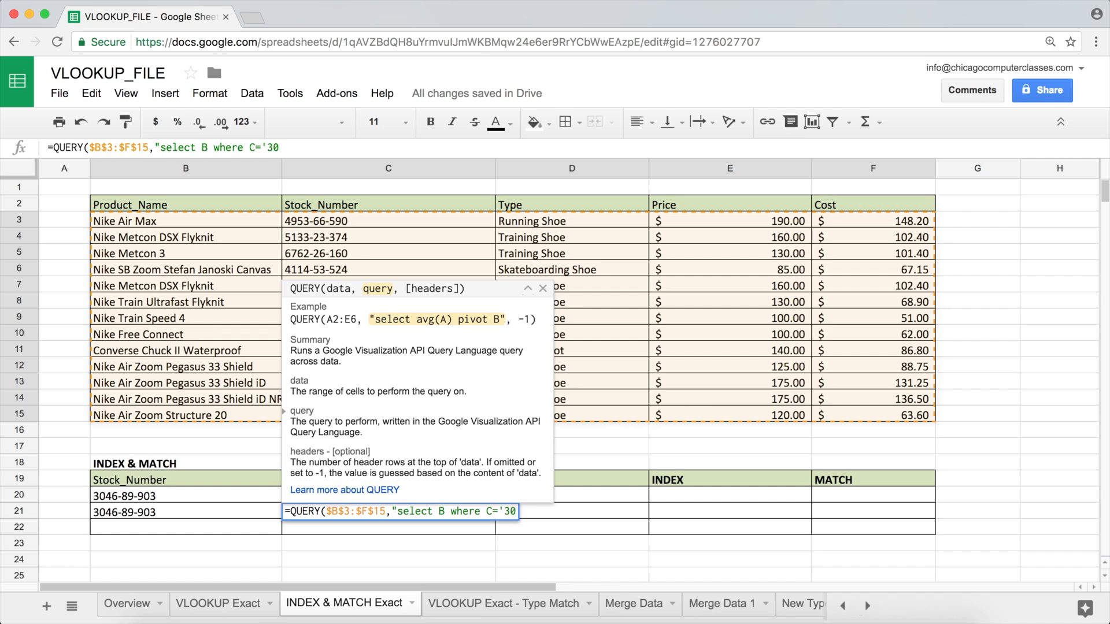
pyautogui.write('46-89-')
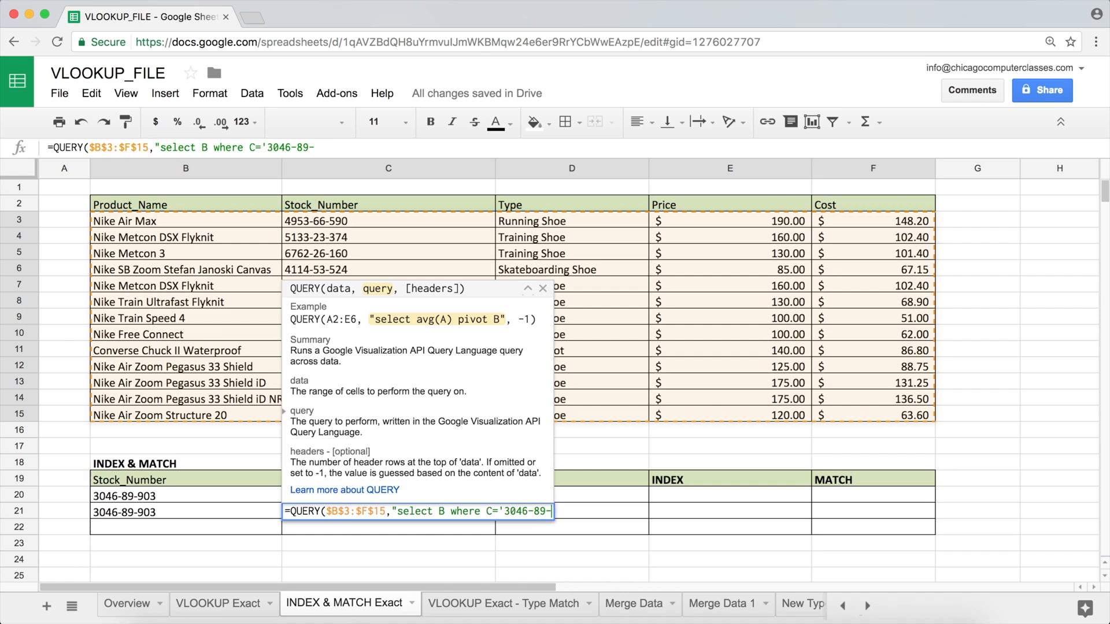
pyautogui.write("903'")
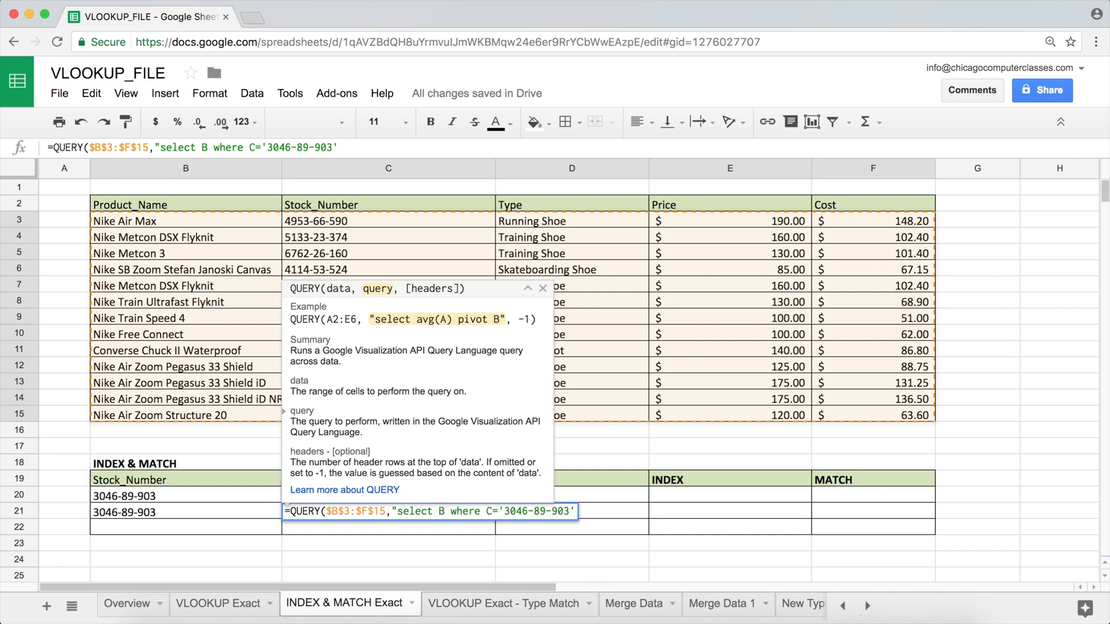
# Complete the C21 query with limit 1, set the headers argument to 0 and enter the formula.
pyautogui.write('limit')
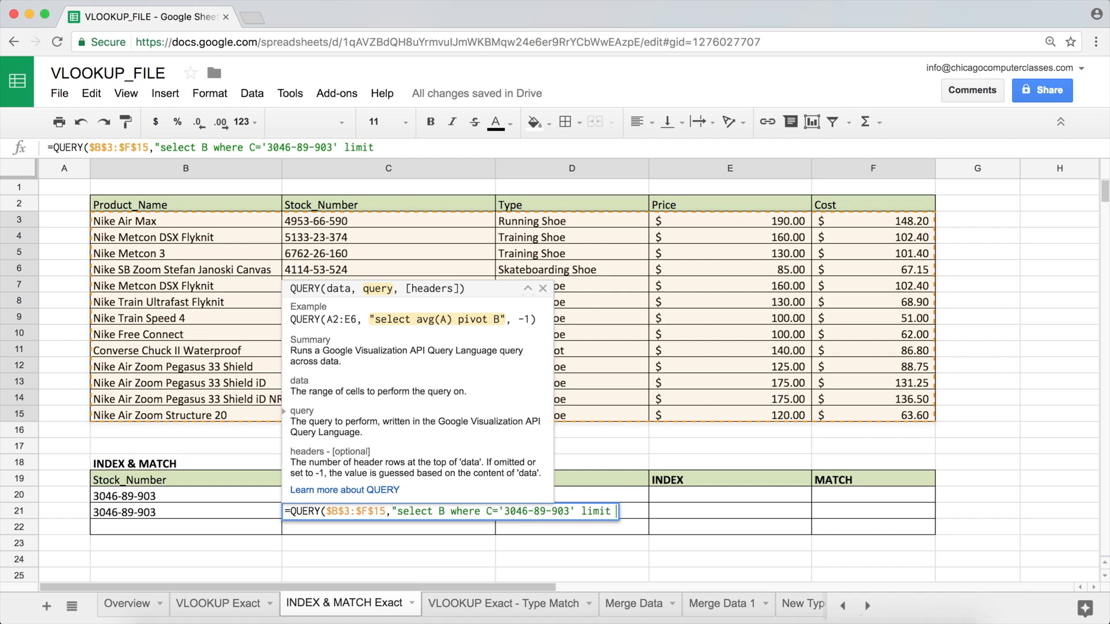
pyautogui.write(' 1')
pyautogui.write('"')
pyautogui.write(',')
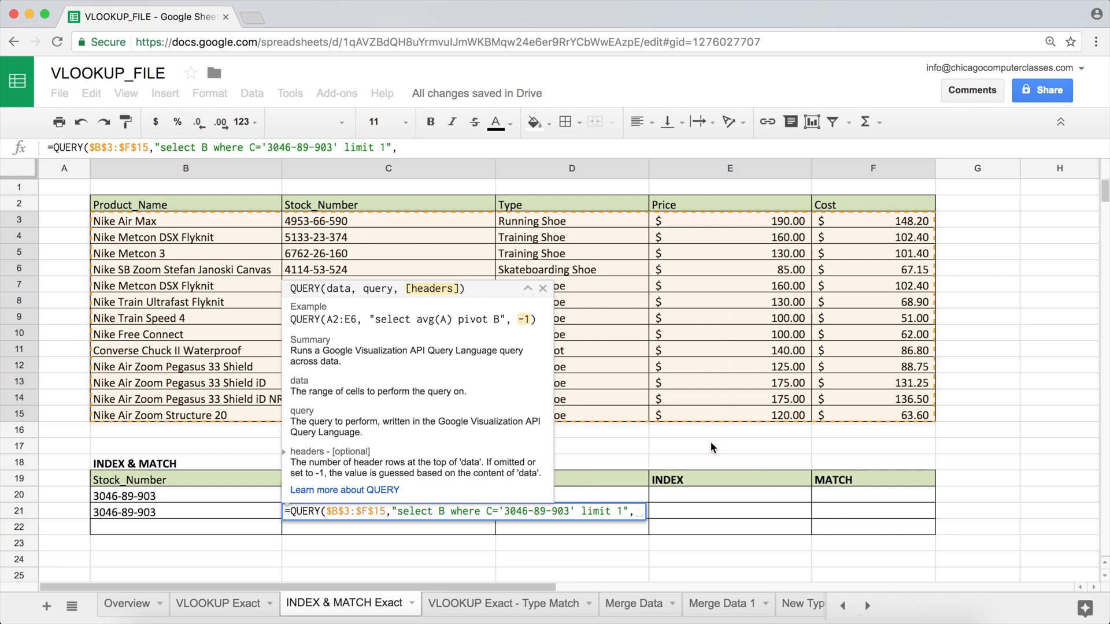
pyautogui.write('0')
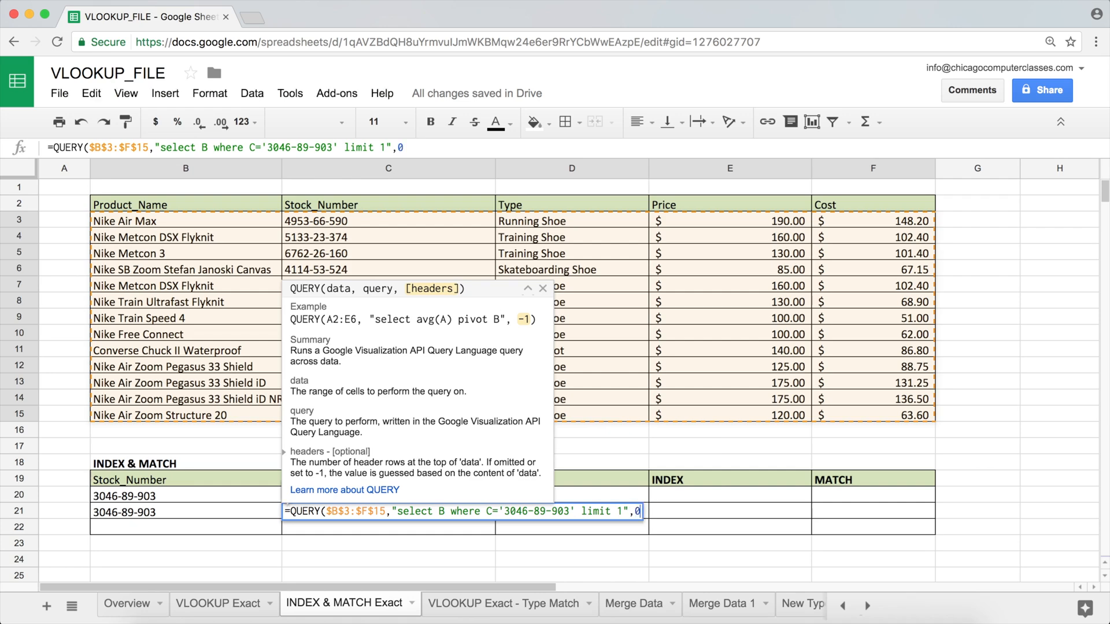
pyautogui.write(')')
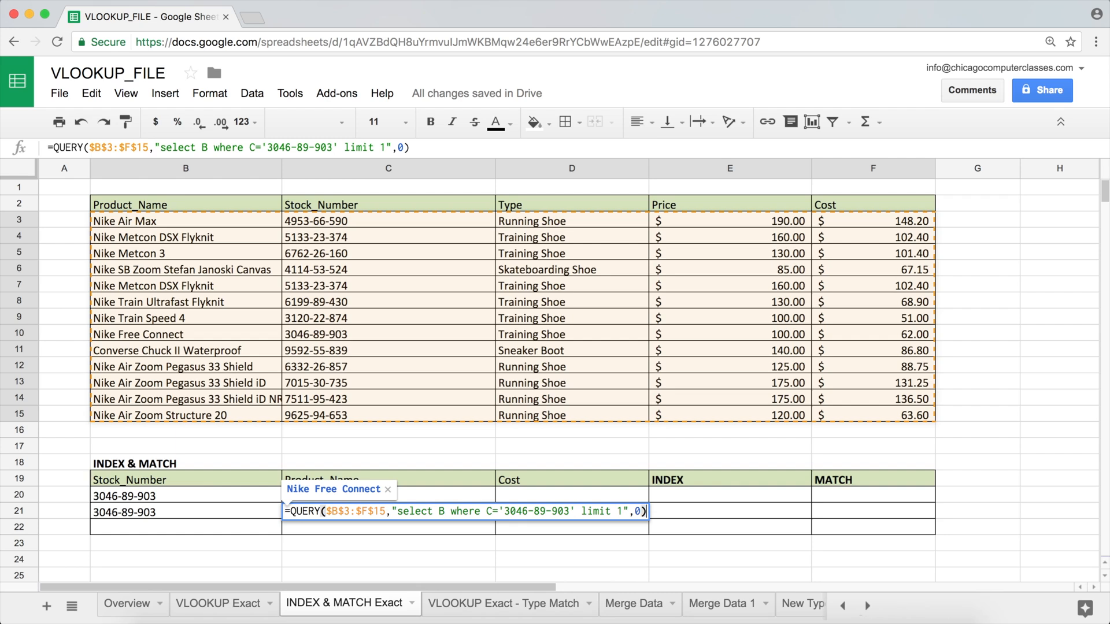
pyautogui.press('Return')
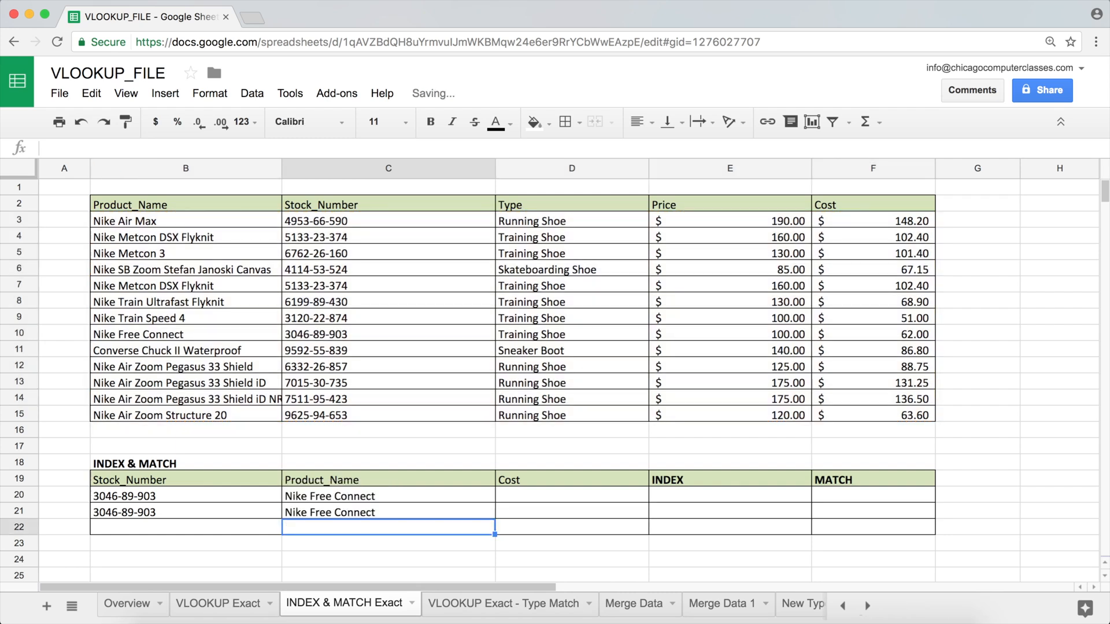
# Replace the lookup stock numbers in B20 and B21 with 3120-22-874, copied from C9 in the product table.
pyautogui.click(327, 509)
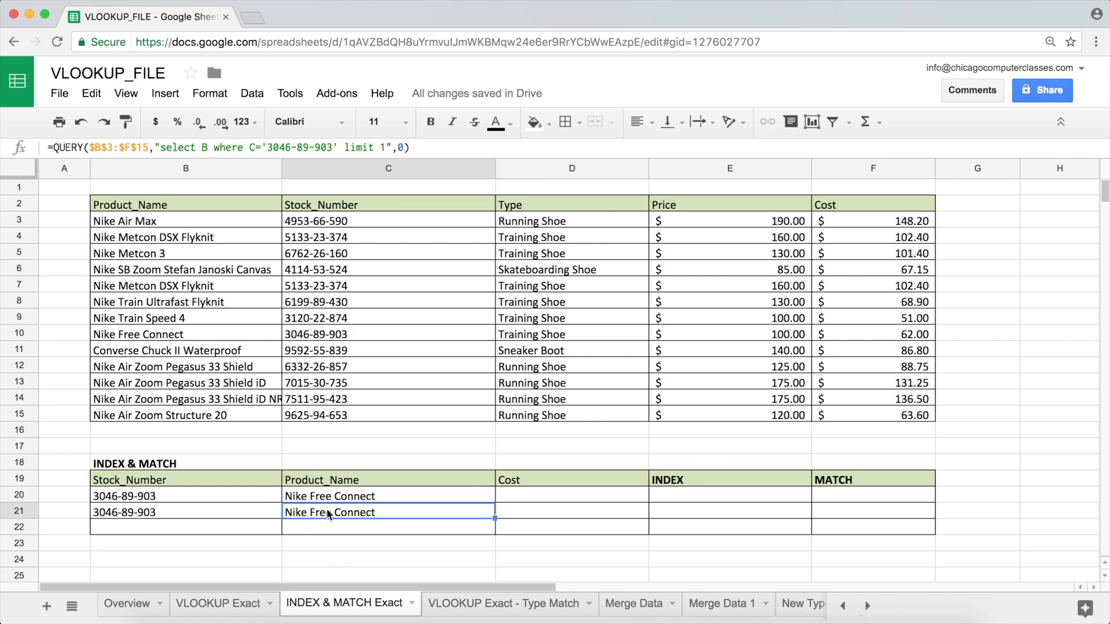
pyautogui.click(319, 497)
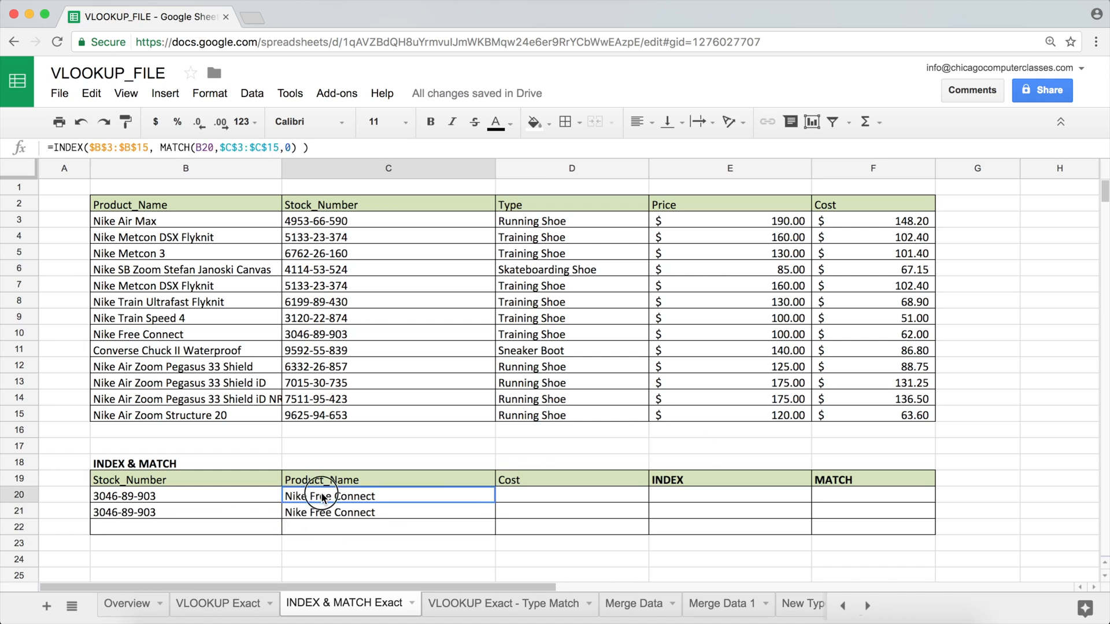
pyautogui.click(195, 503)
pyautogui.click(344, 338)
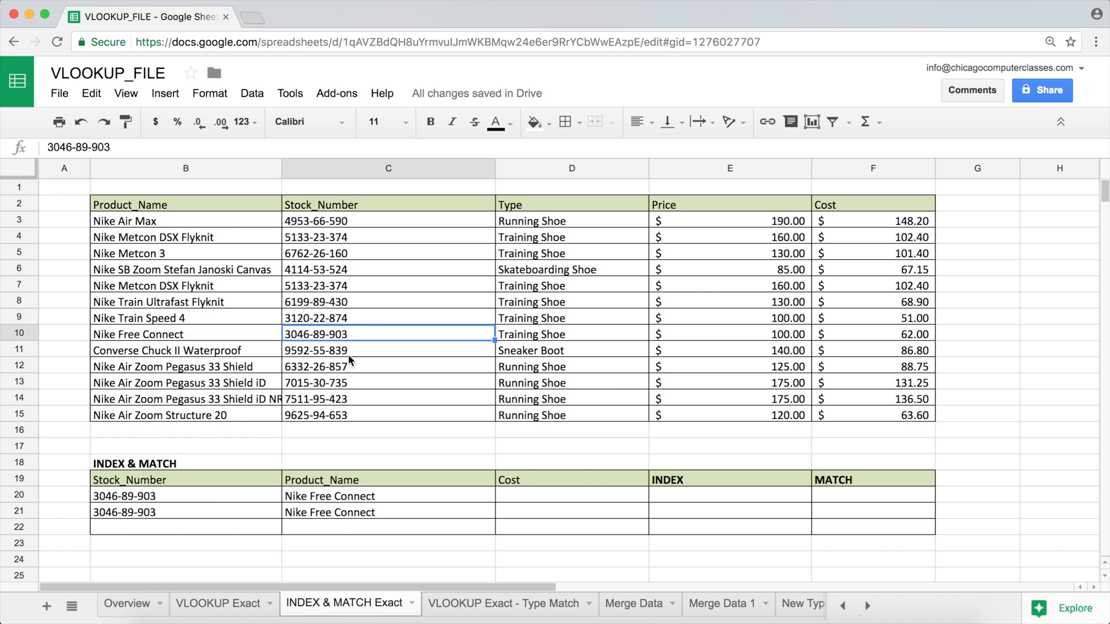
pyautogui.click(352, 369)
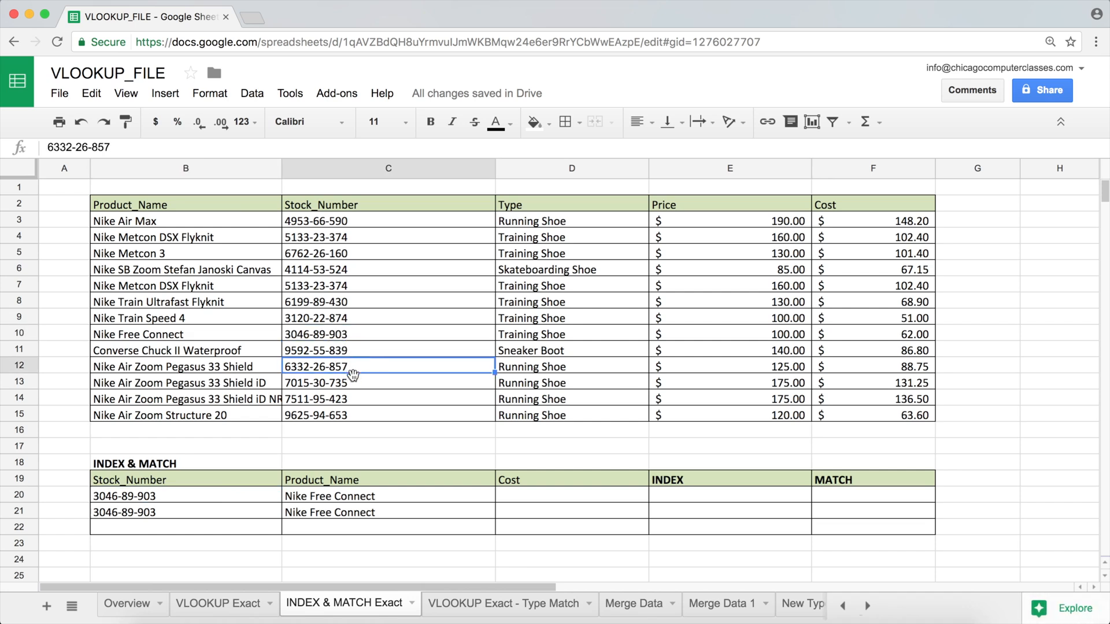
pyautogui.click(346, 320)
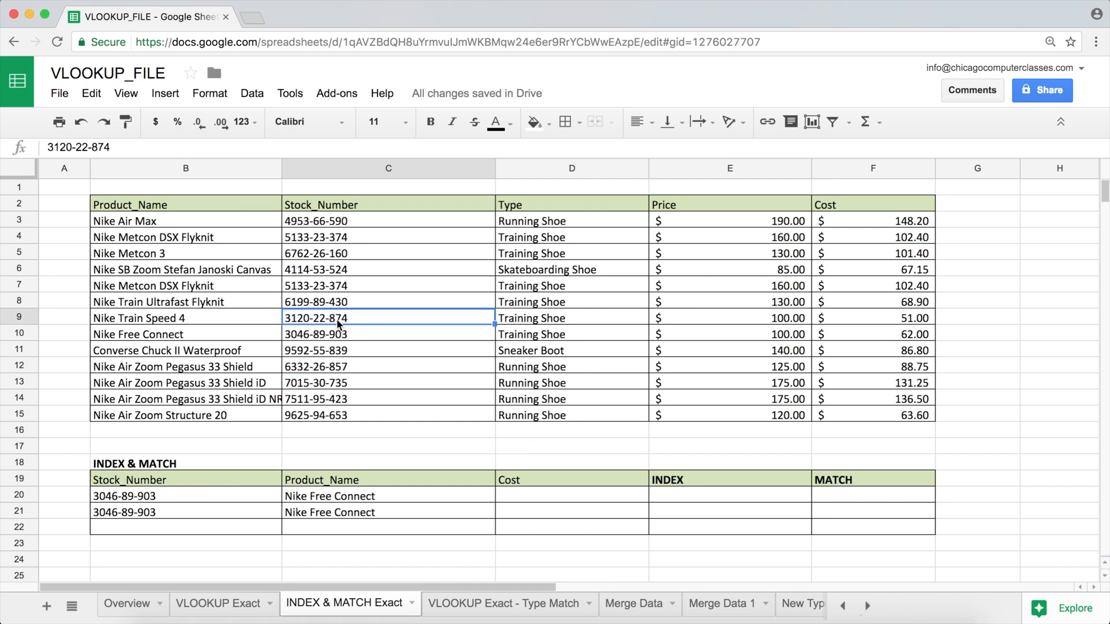
pyautogui.hotkey('ctrl', 'c')
pyautogui.click(196, 494)
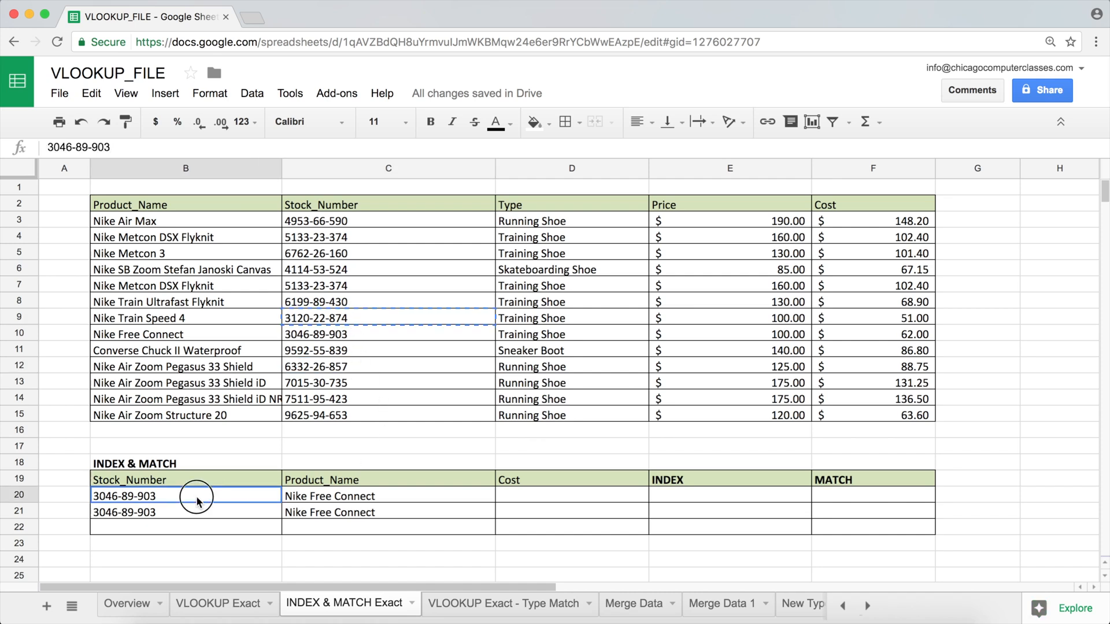
pyautogui.hotkey('ctrl', 'v')
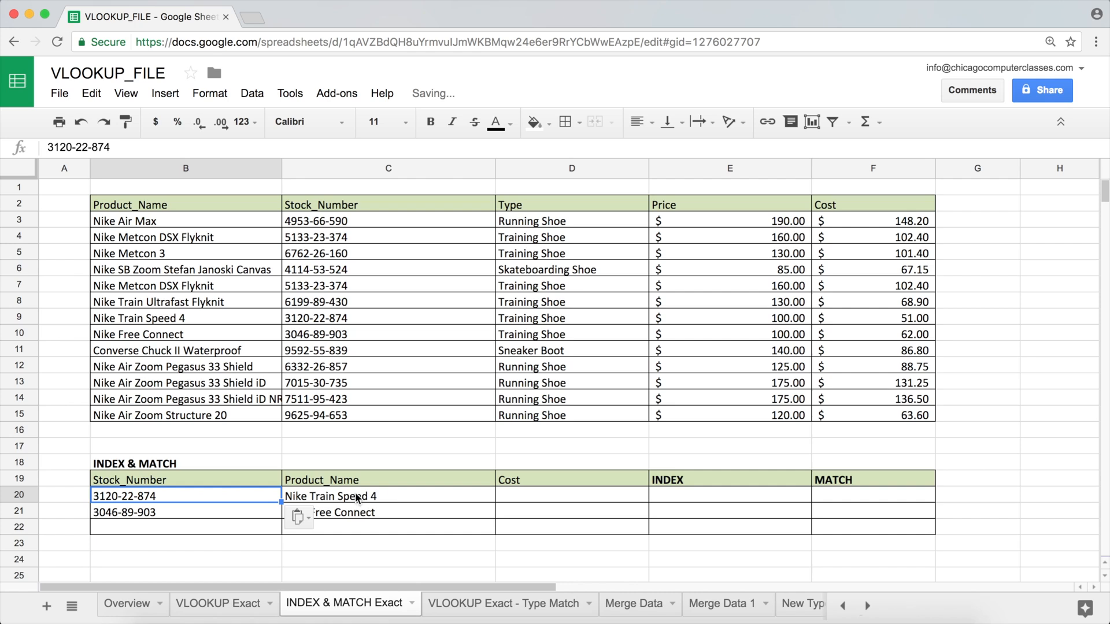
pyautogui.click(206, 512)
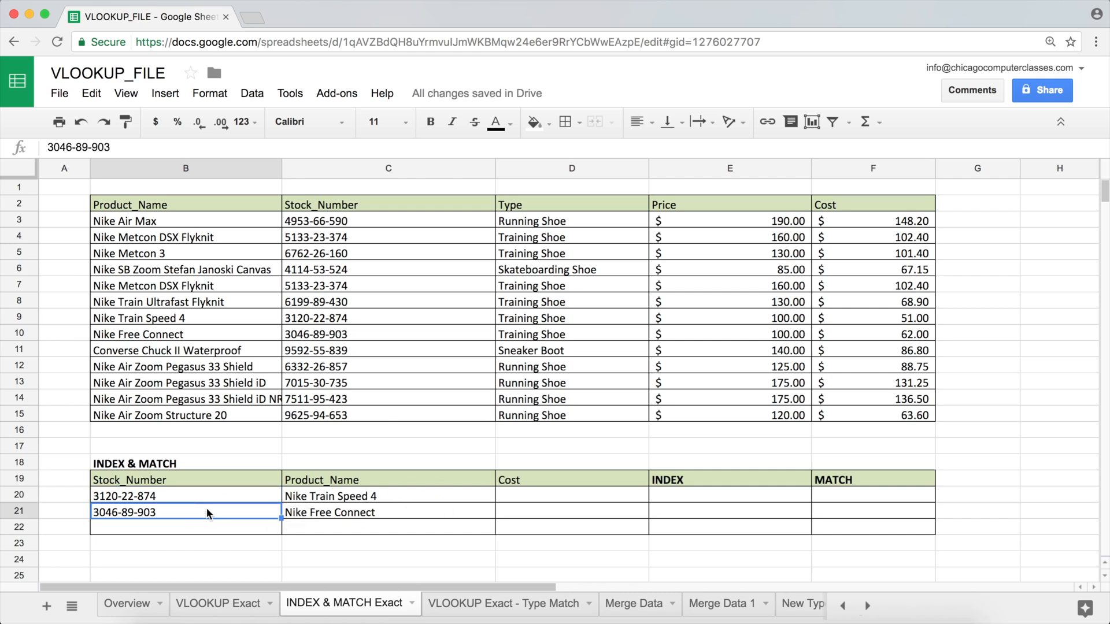
pyautogui.hotkey('ctrl', 'v')
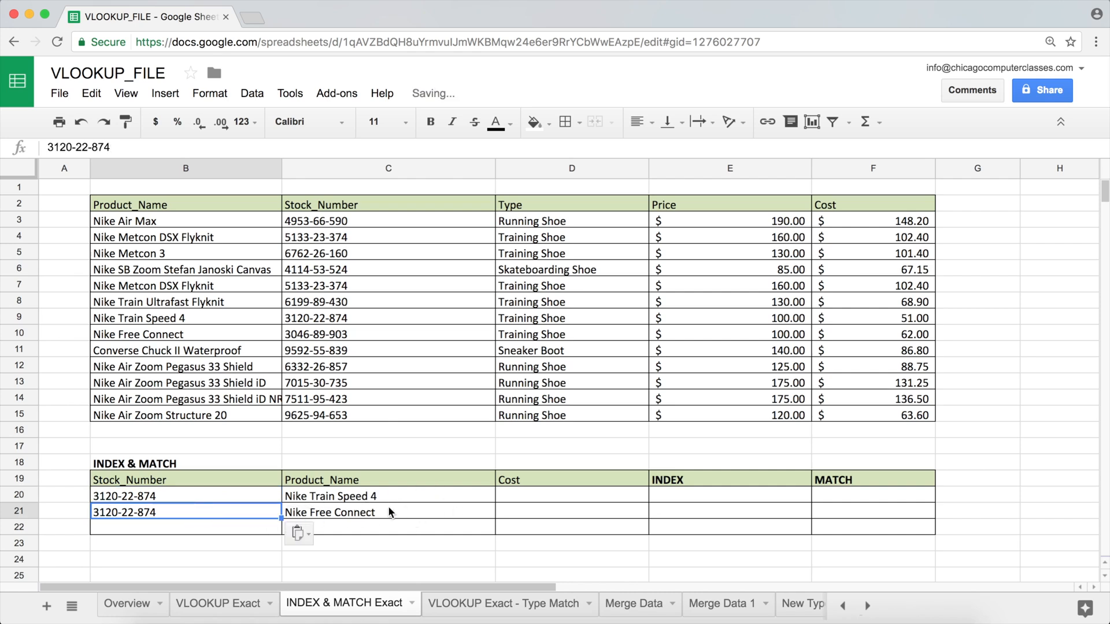
# Remove the hard-coded stock number from C21's QUERY and split its query text into the strings "select B where C='" and "' limit 1".
pyautogui.click(341, 519)
pyautogui.doubleClick(383, 512)
pyautogui.moveTo(504, 513); pyautogui.dragTo(567, 514)
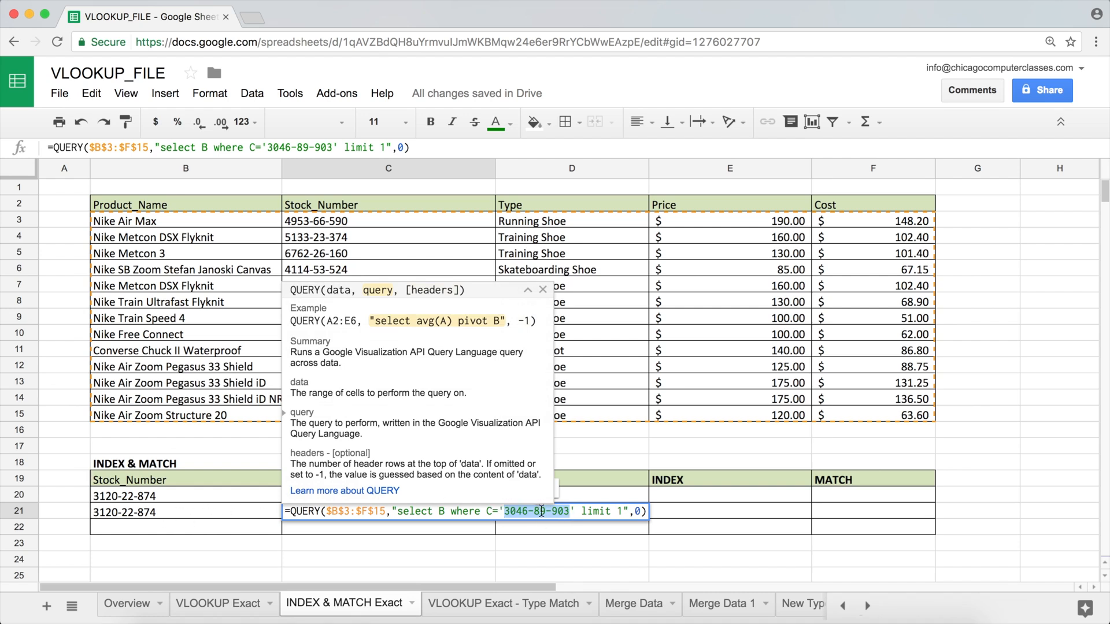
pyautogui.click(539, 513)
pyautogui.moveTo(570, 513); pyautogui.dragTo(506, 513)
pyautogui.hotkey('ctrl', 'c')
pyautogui.press('BackSpace')
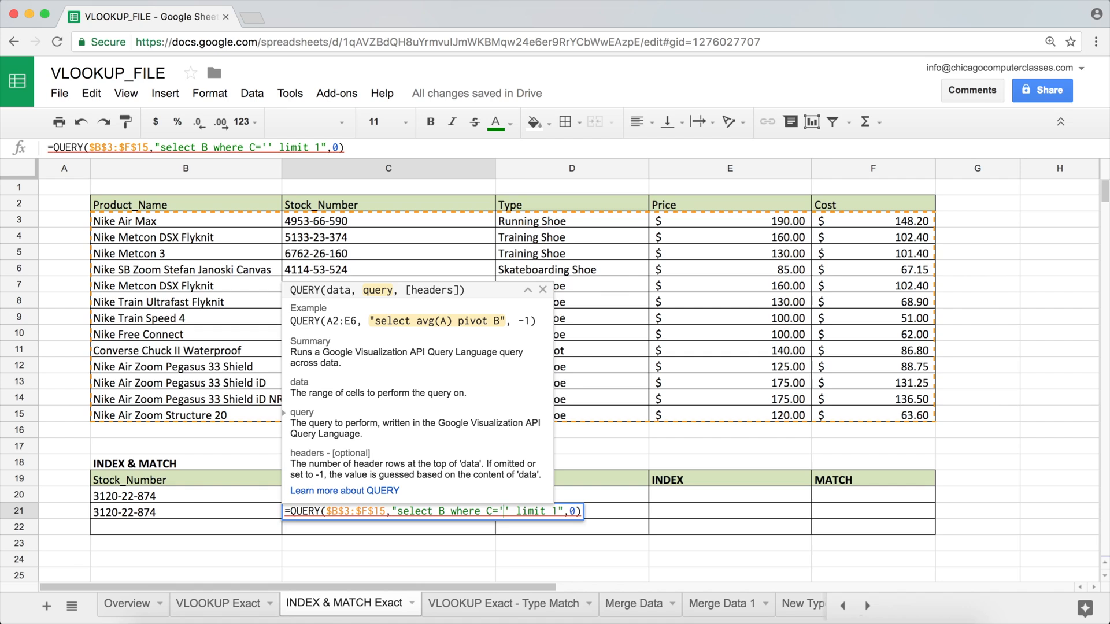
pyautogui.write('"')
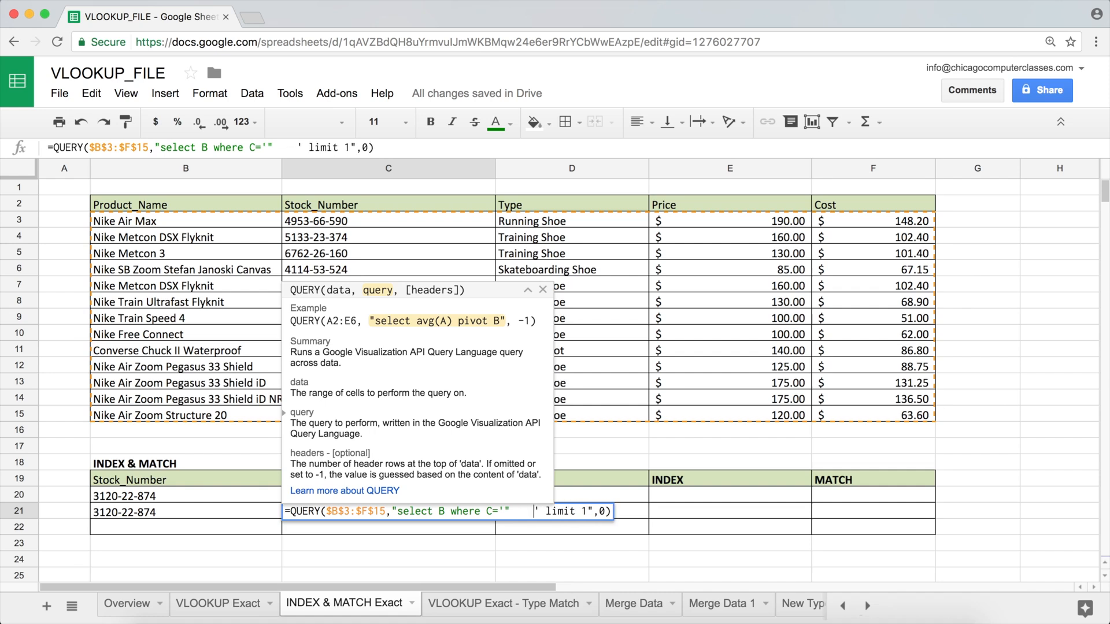
pyautogui.write('"')
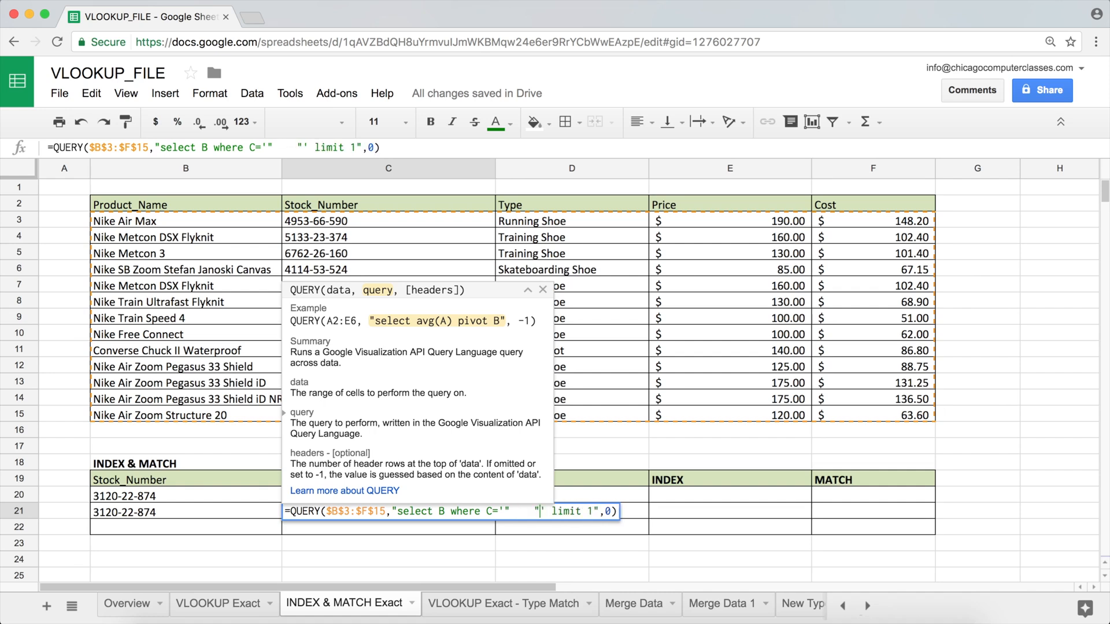
# Join the two query strings in C21 with & B21 & so the criterion uses the cell reference, and enter the formula.
pyautogui.moveTo(536, 511); pyautogui.dragTo(599, 512)
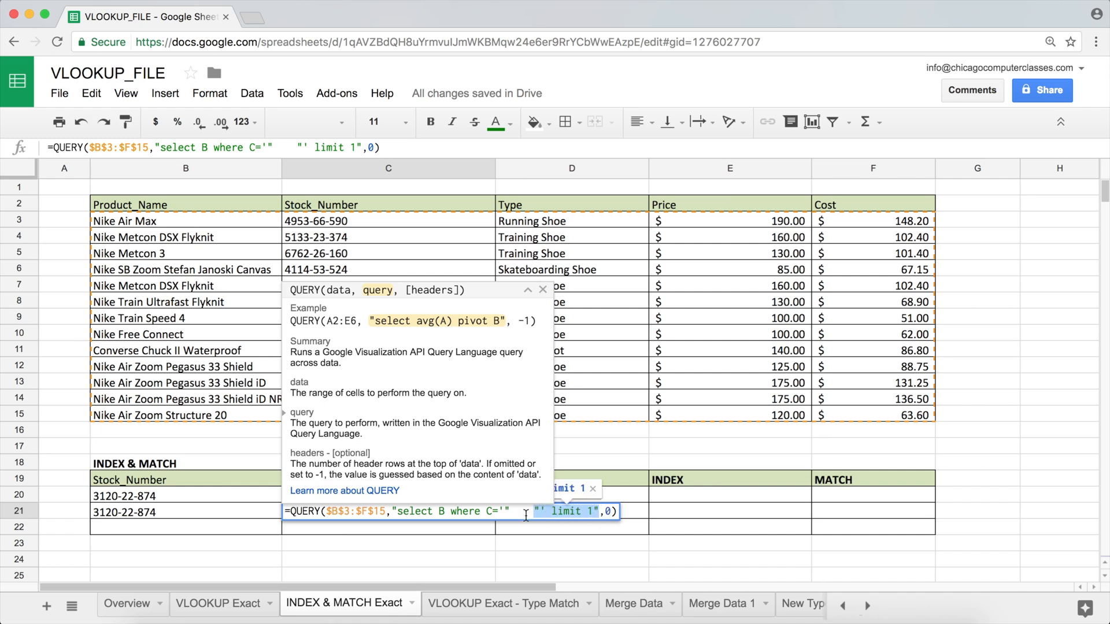
pyautogui.moveTo(512, 512); pyautogui.dragTo(394, 512)
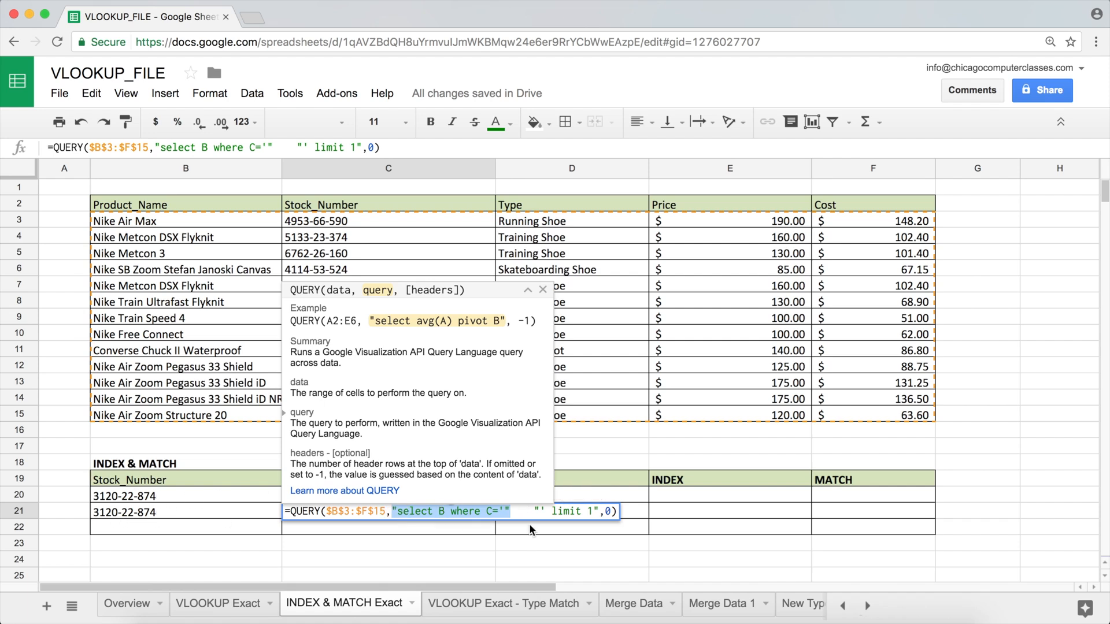
pyautogui.click(519, 511)
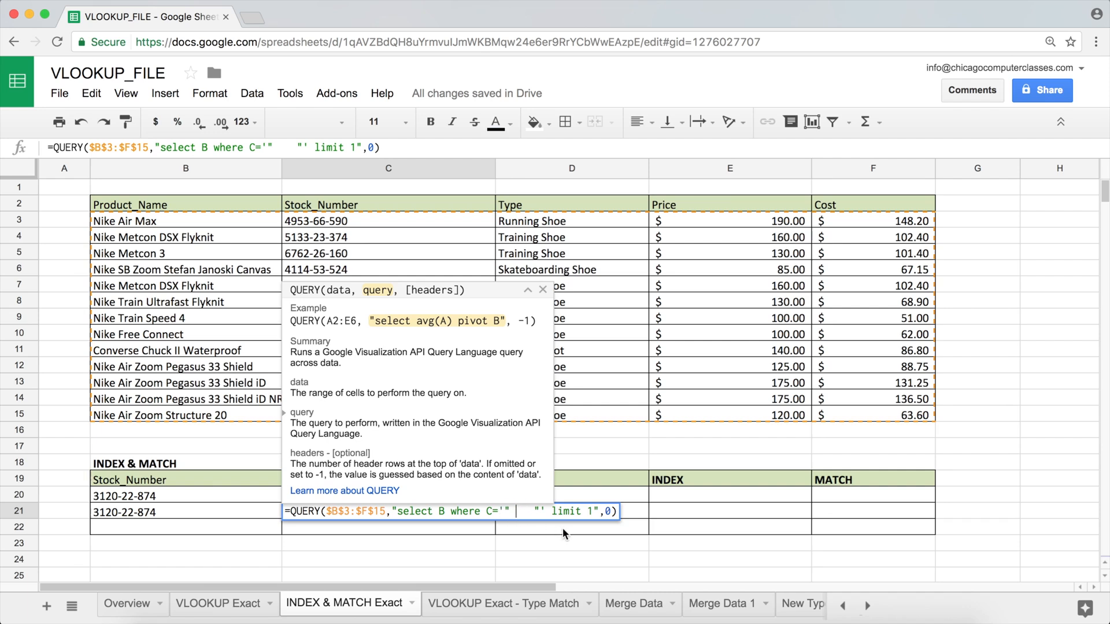
pyautogui.write('&')
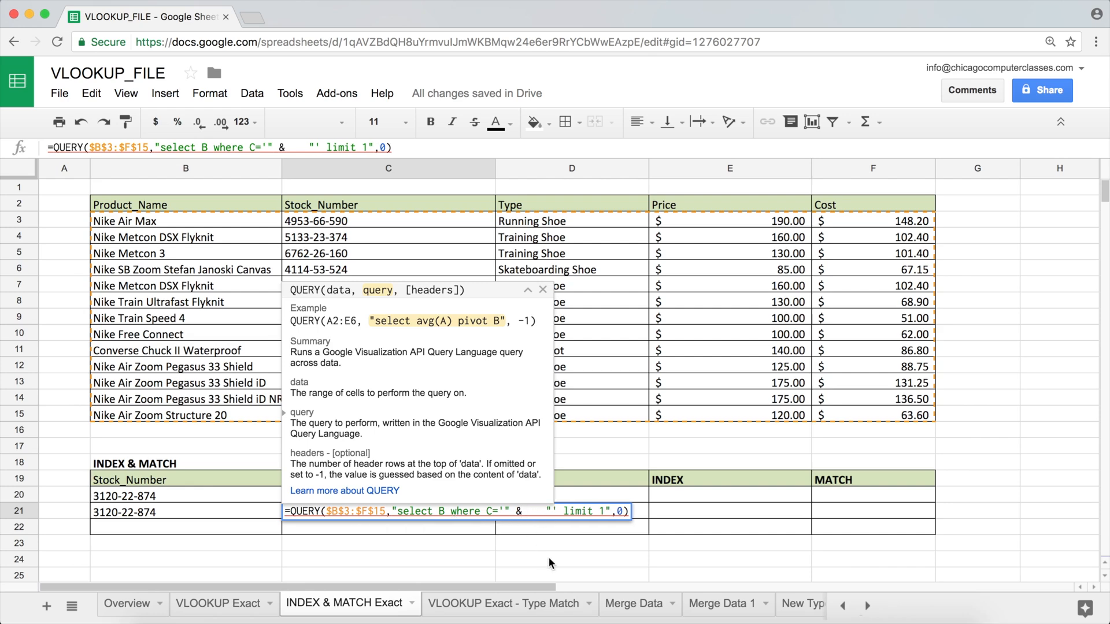
pyautogui.write(' B')
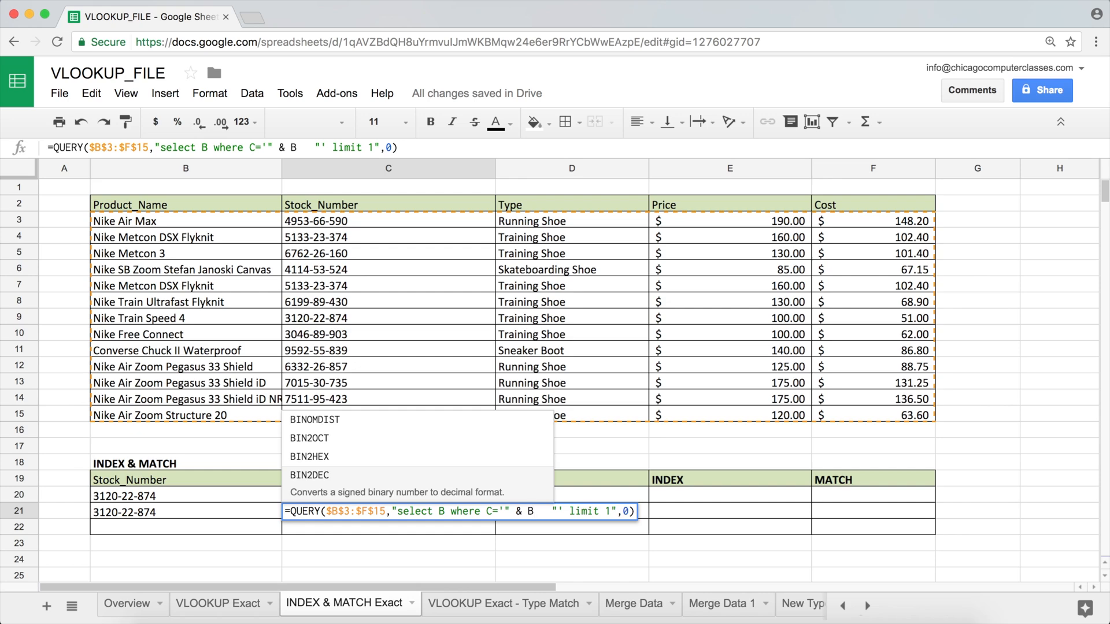
pyautogui.write('21')
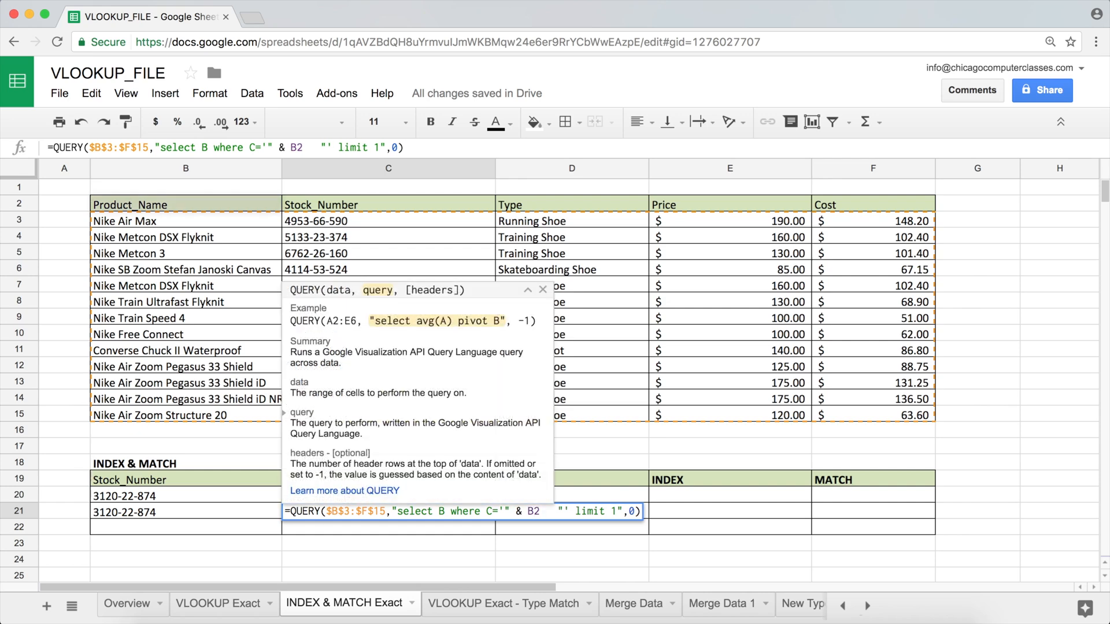
pyautogui.write(' &')
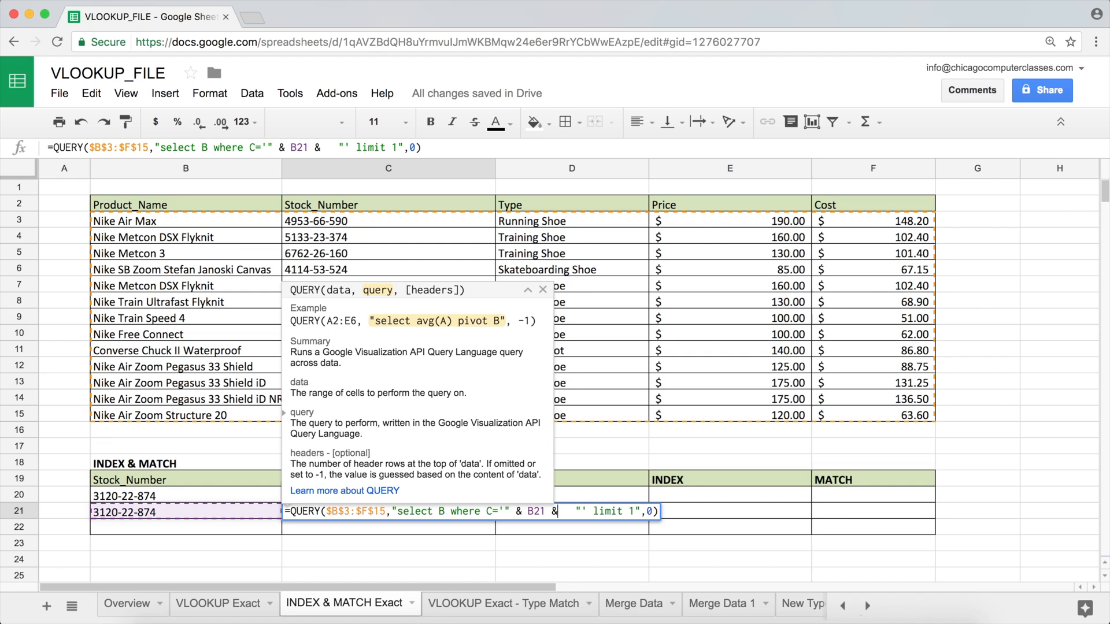
pyautogui.press('BackSpace')
pyautogui.press('BackSpace')
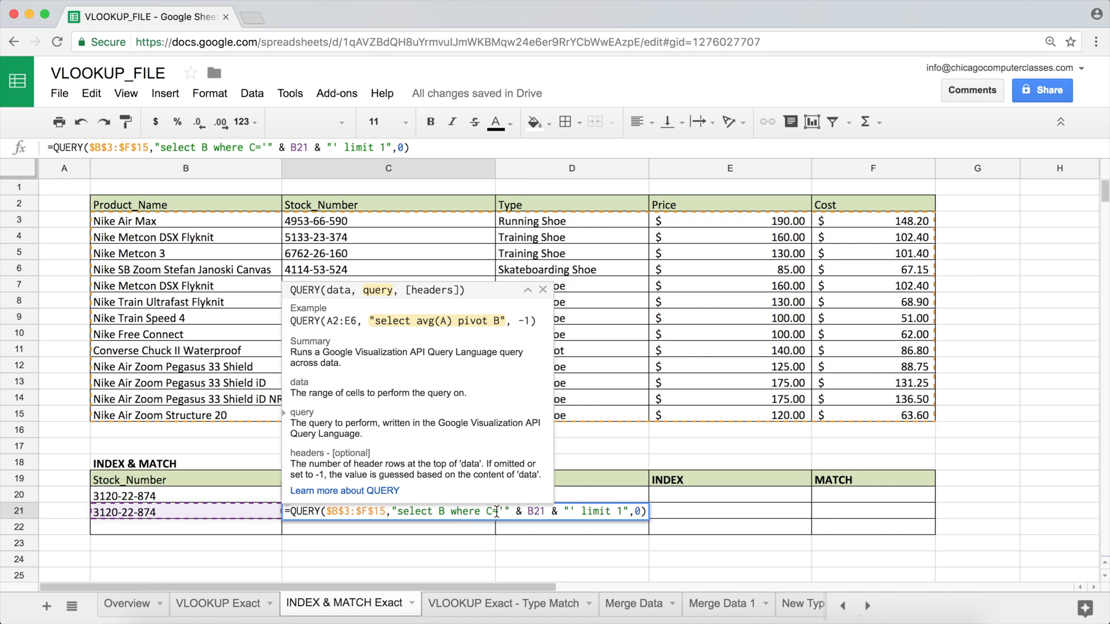
pyautogui.moveTo(468, 513); pyautogui.dragTo(502, 512)
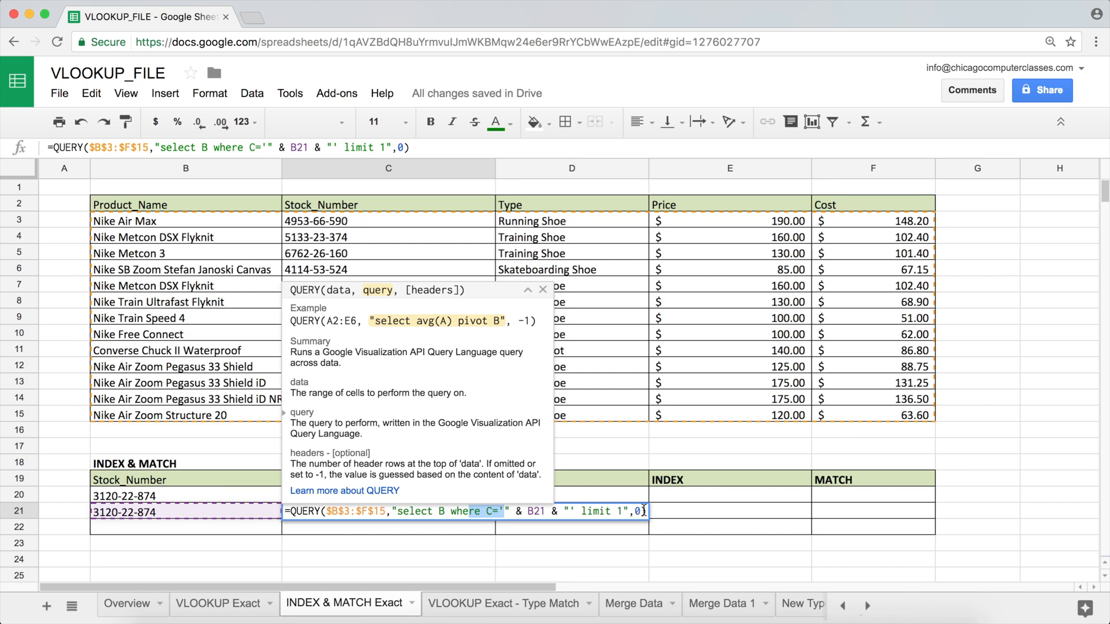
pyautogui.click(643, 511)
pyautogui.press('Return')
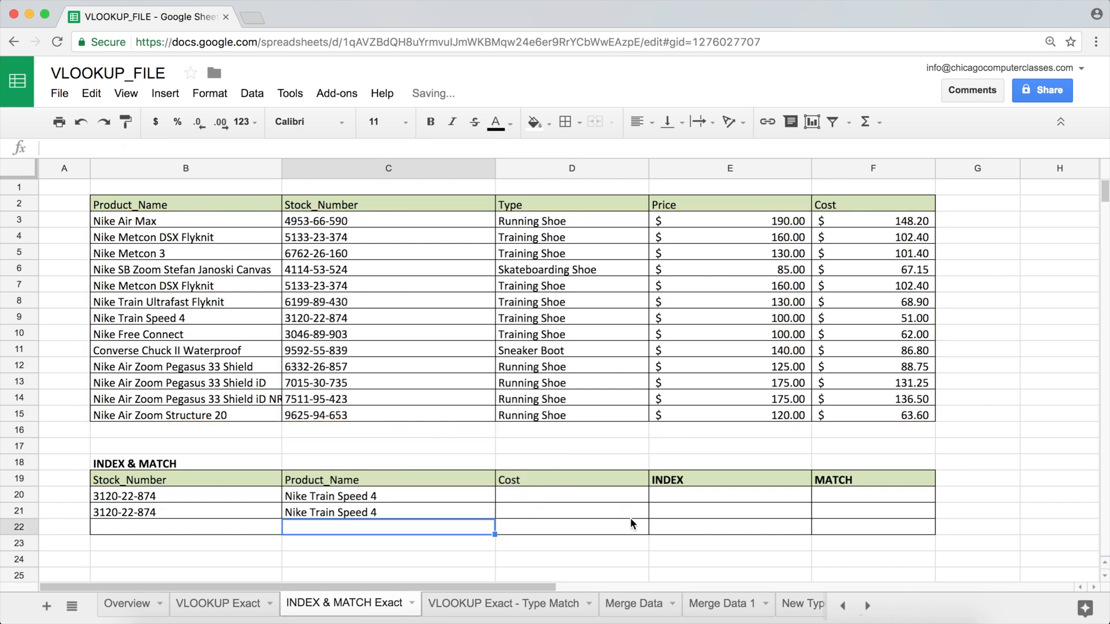
# Replace the lookup stock numbers in B21 and B20 with 3046-89-903, copied from C10 in the product table.
pyautogui.click(347, 512)
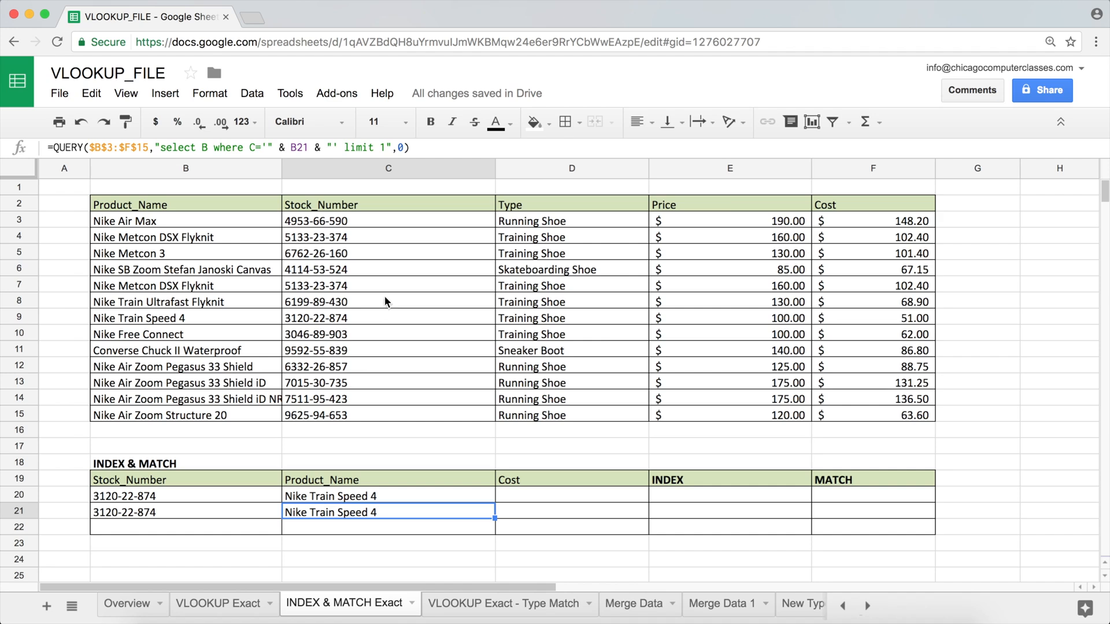
pyautogui.click(335, 336)
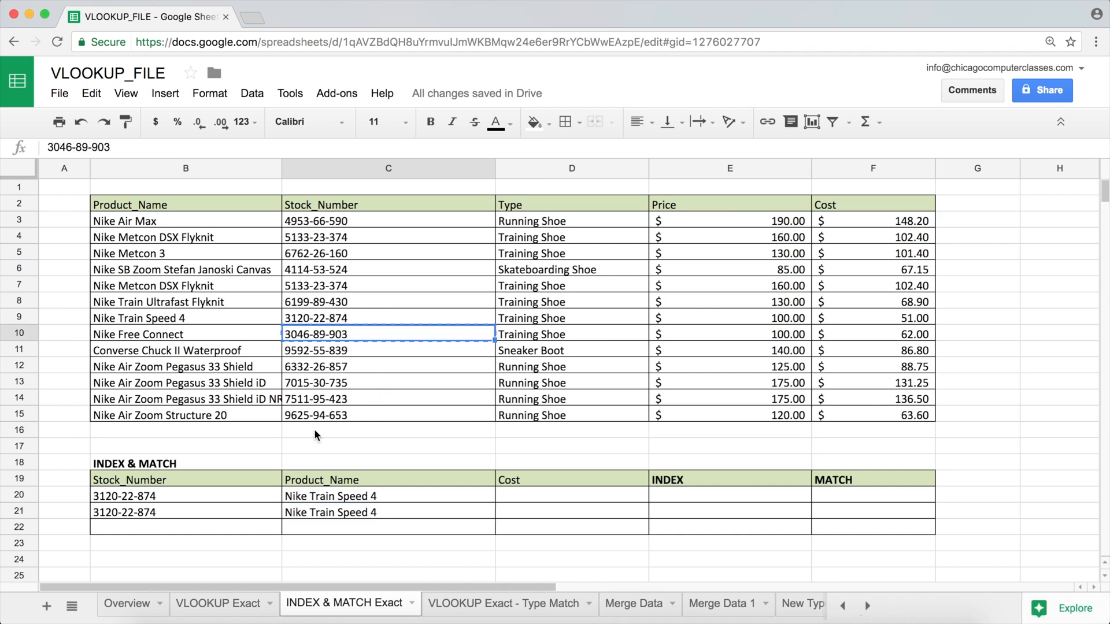
pyautogui.click(217, 511)
pyautogui.hotkey('ctrl', 'v')
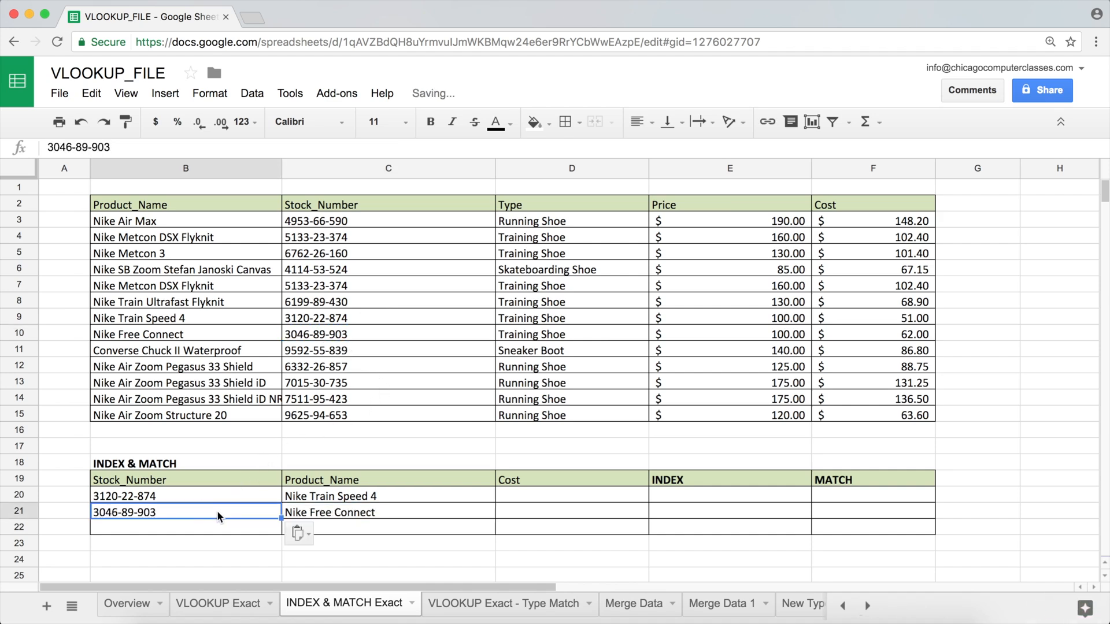
pyautogui.click(167, 497)
pyautogui.hotkey('ctrl', 'v')
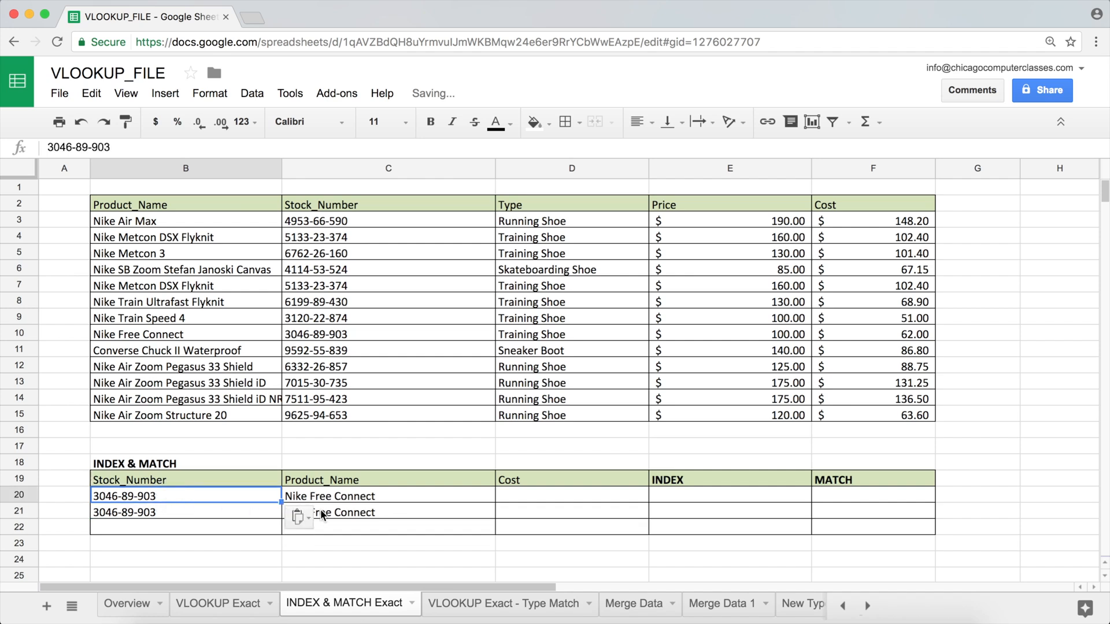
pyautogui.click(345, 516)
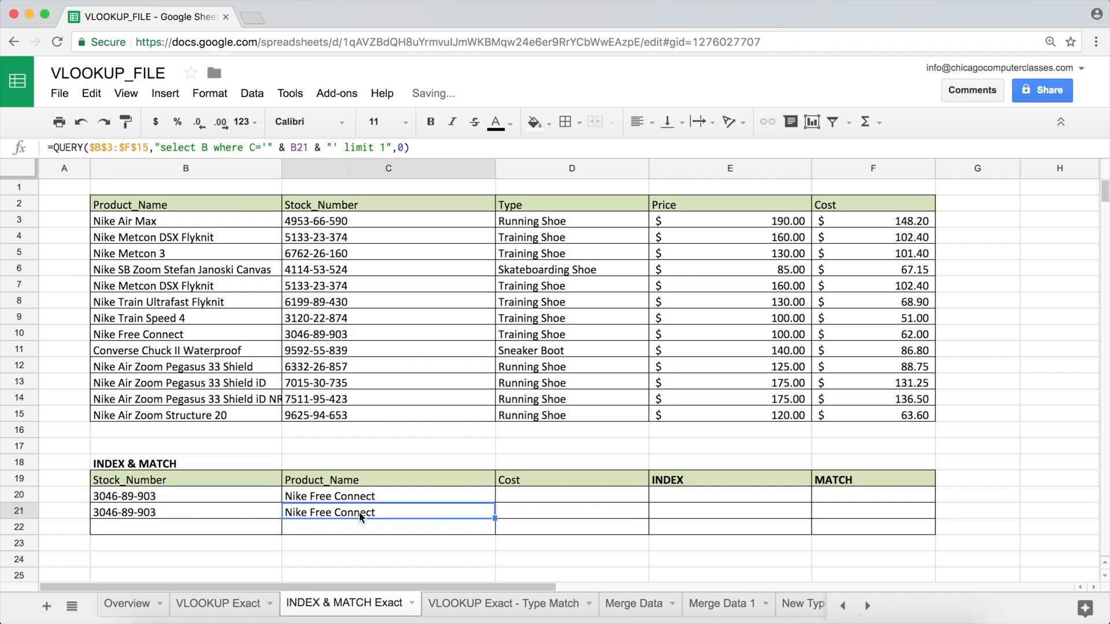
# Change the QUERY in C21 to select column E instead of column B and enter it.
pyautogui.doubleClick(426, 514)
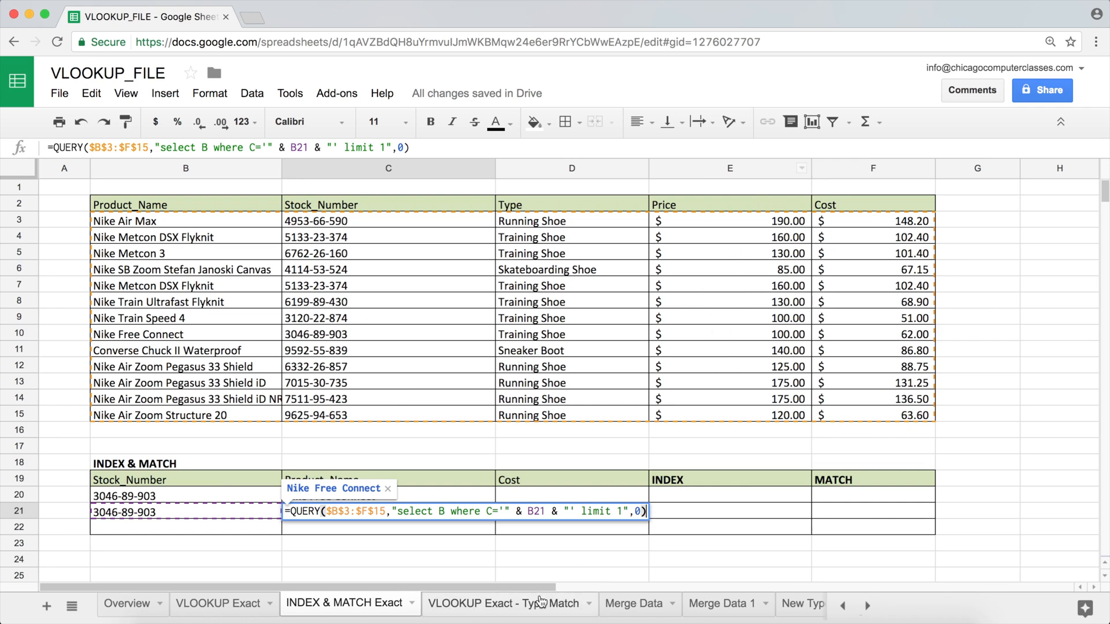
pyautogui.click(443, 512)
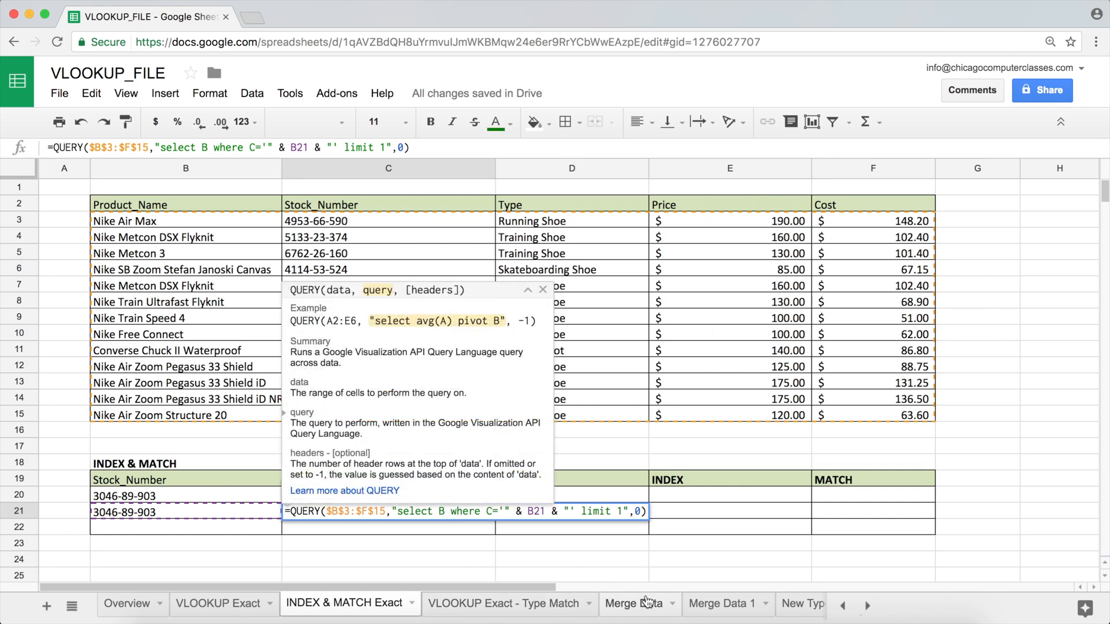
pyautogui.press('BackSpace')
pyautogui.write('E')
pyautogui.press('Return')
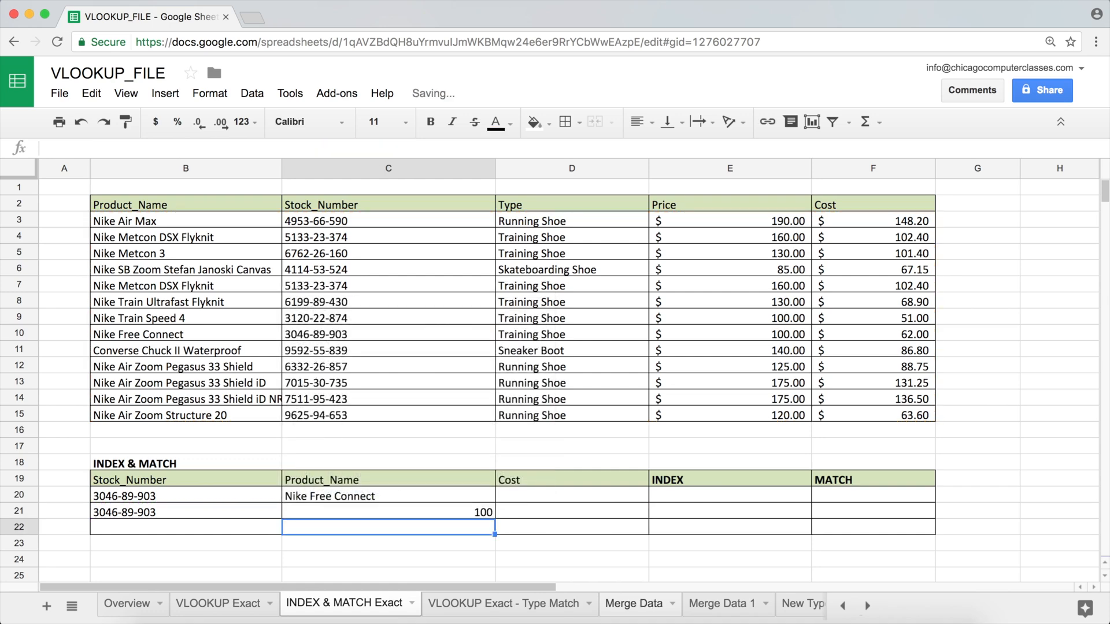
# Check the C21 query result against the matching stock number and price in row 10, and review the formula and its lookup cell.
pyautogui.click(447, 513)
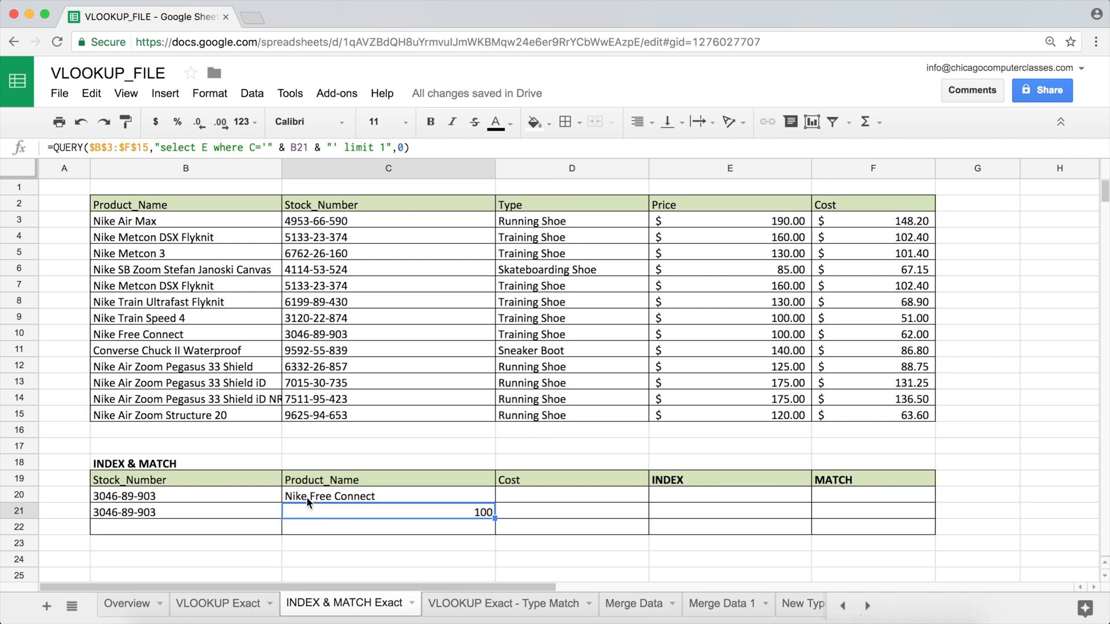
pyautogui.click(349, 332)
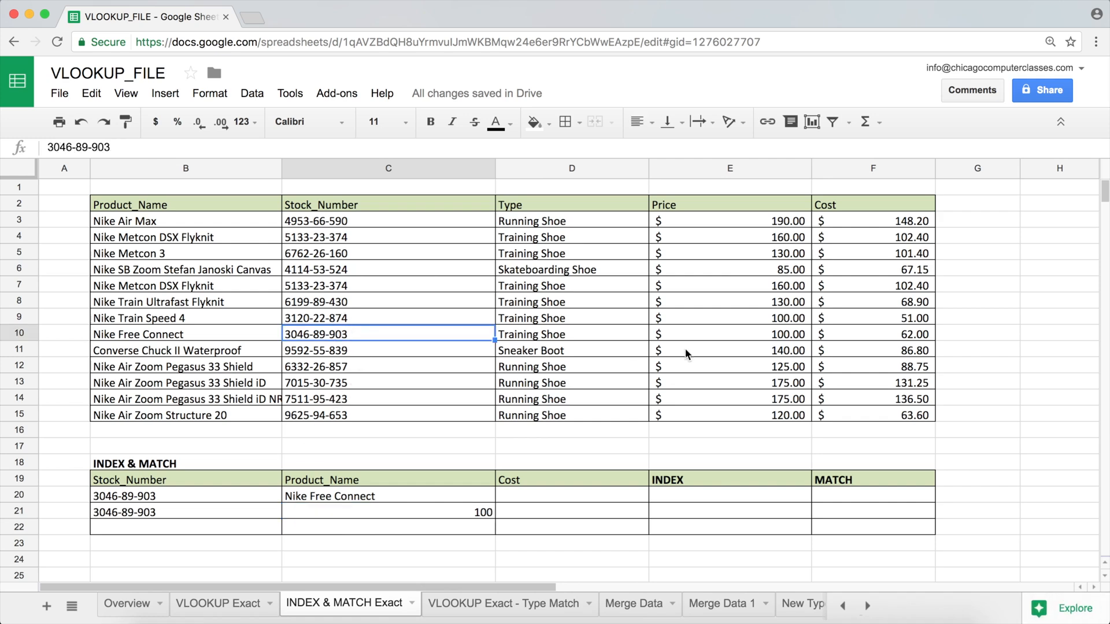
pyautogui.click(732, 336)
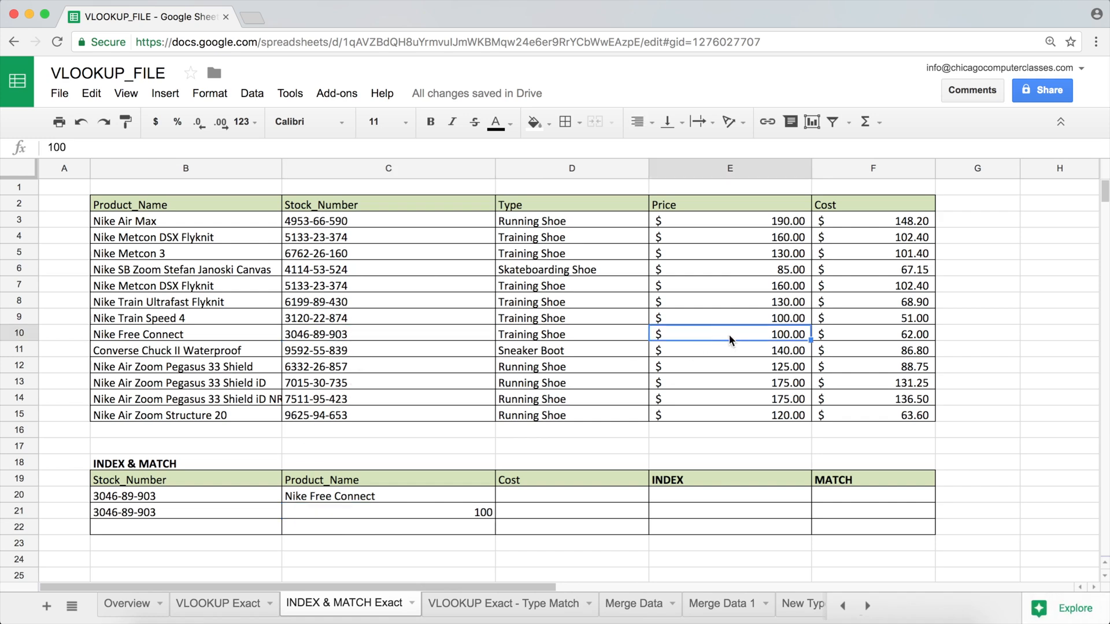
pyautogui.click(390, 511)
pyautogui.doubleClick(392, 511)
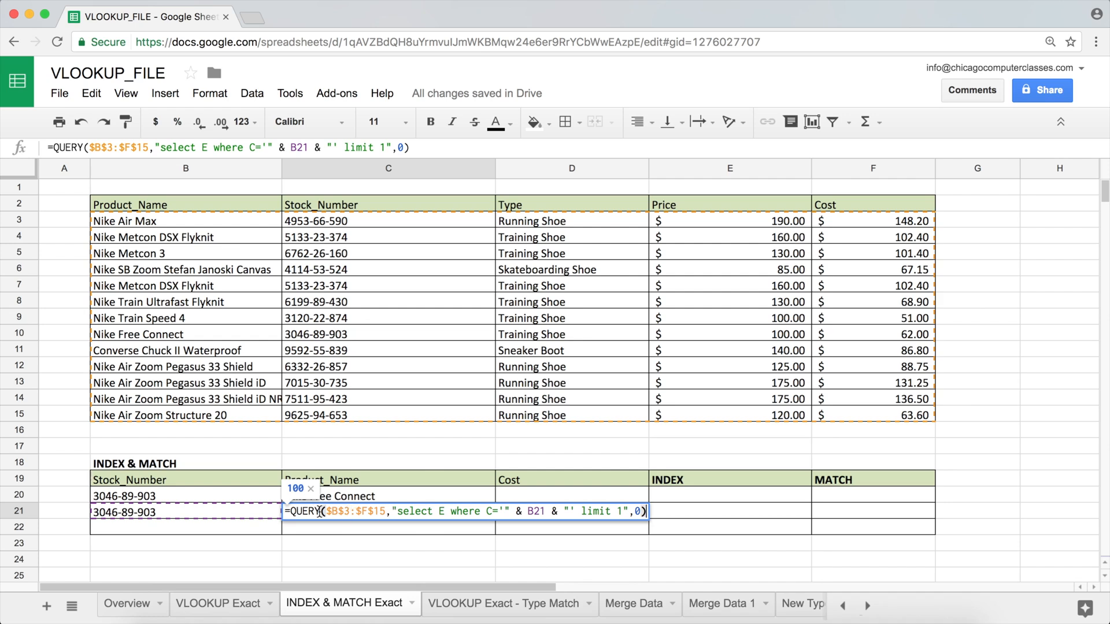
pyautogui.press('Return')
pyautogui.click(338, 511)
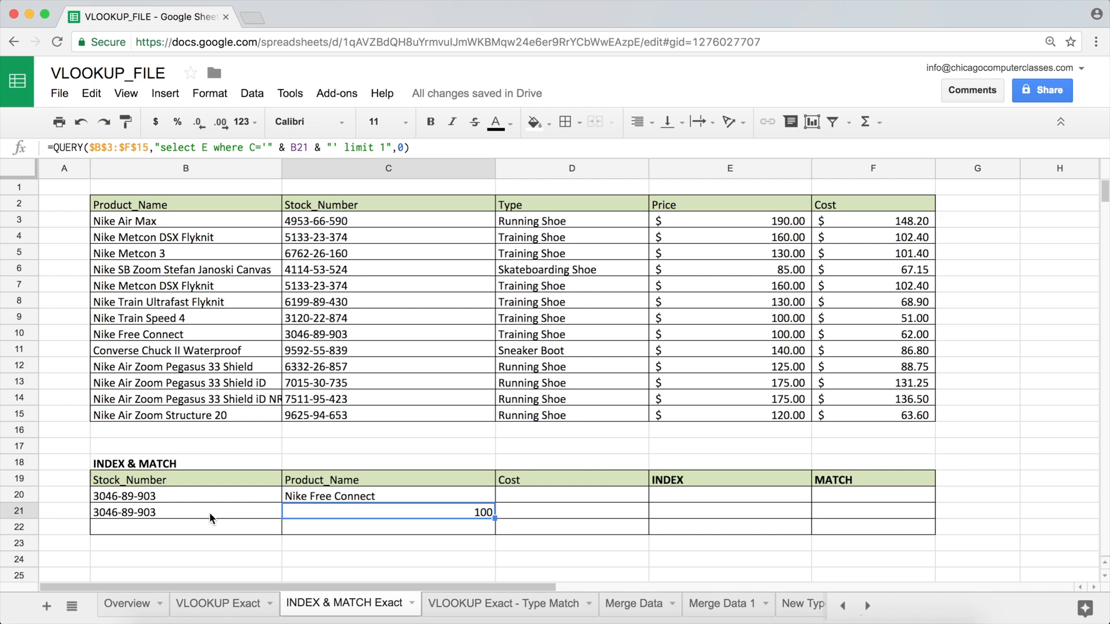
pyautogui.click(155, 512)
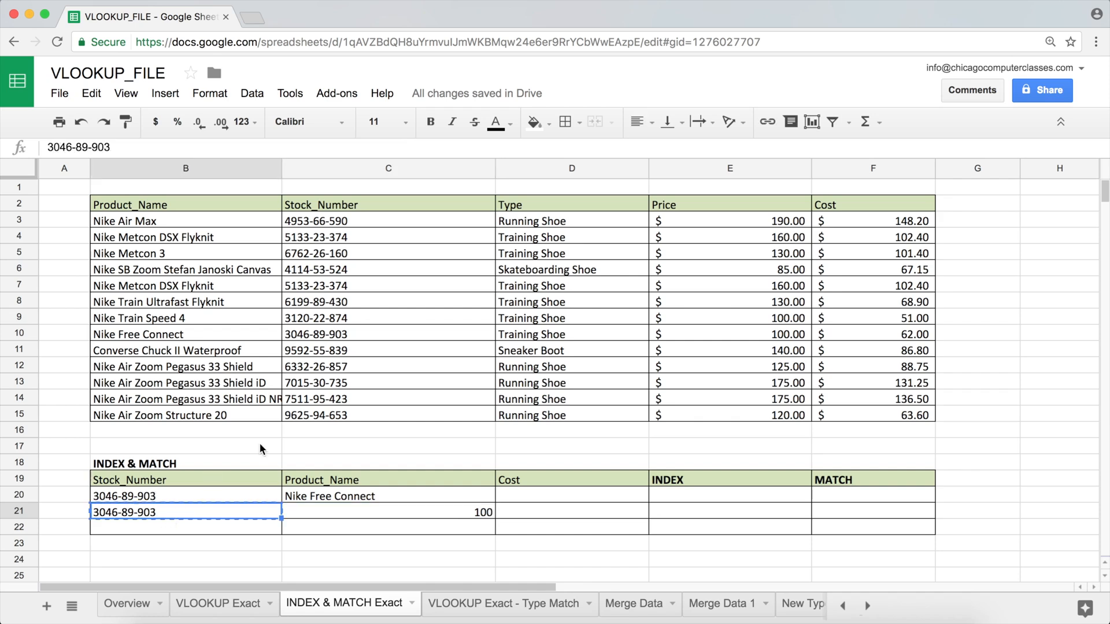
pyautogui.click(347, 336)
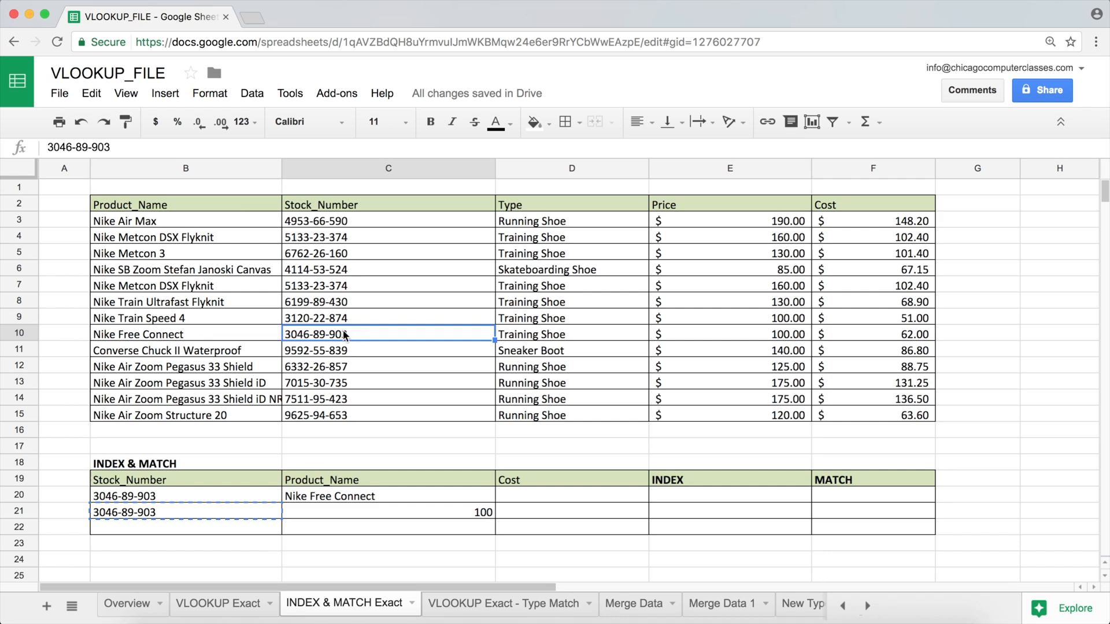
# Copy the stock number 6332-26-857 from C12 into C13 and C14 to create duplicate stock numbers in the product table.
pyautogui.click(337, 366)
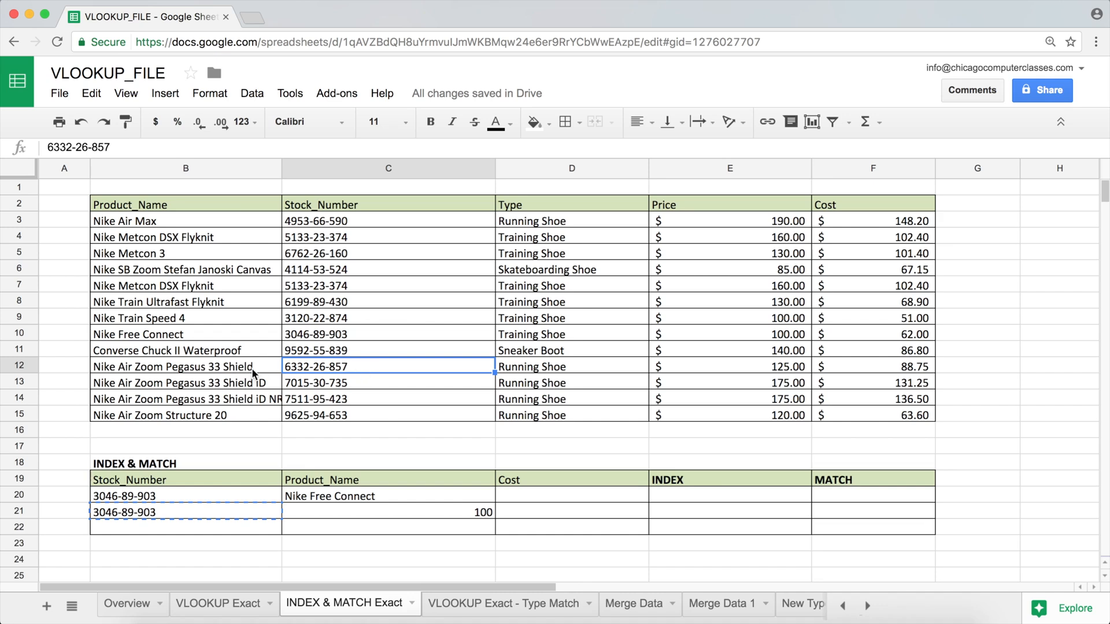
pyautogui.hotkey('ctrl', 'c')
pyautogui.click(341, 389)
pyautogui.hotkey('ctrl', 'v')
pyautogui.click(341, 399)
pyautogui.hotkey('ctrl', 'v')
pyautogui.click(343, 325)
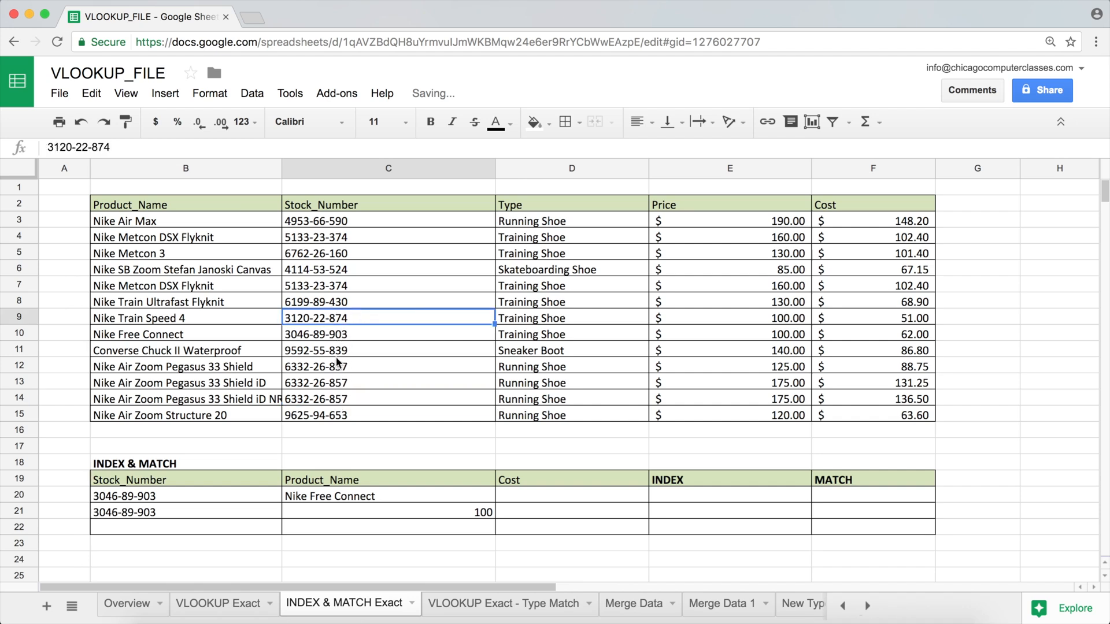
pyautogui.moveTo(339, 367); pyautogui.dragTo(338, 399)
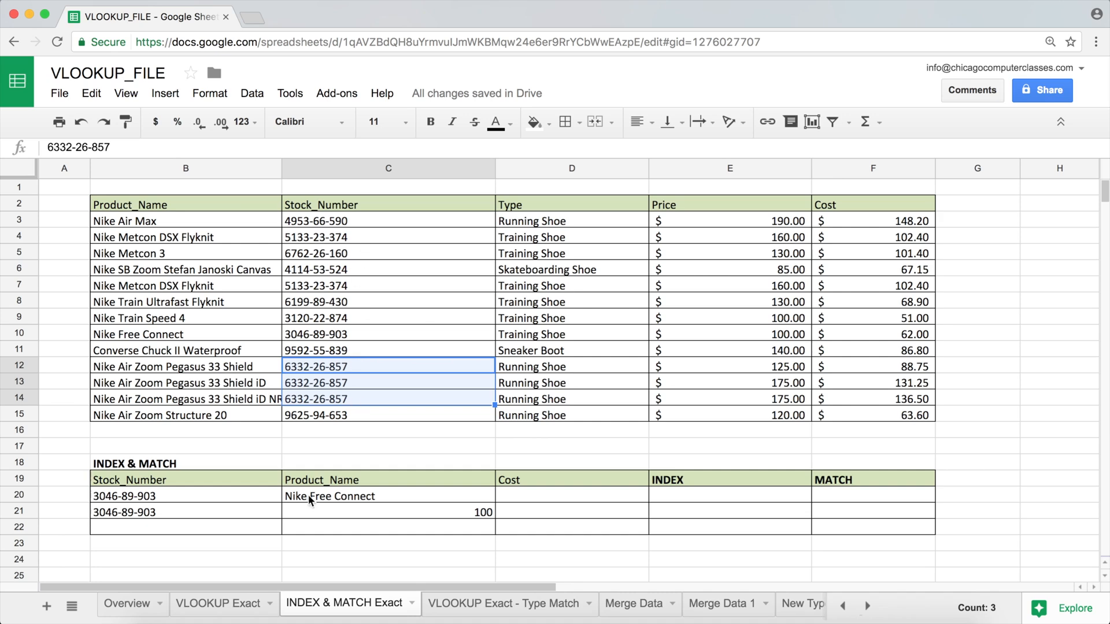
# Paste the duplicated stock number 6332-26-857 into lookup cells B20 and B21, and inspect the INDEX and MATCH formula in C20.
pyautogui.click(226, 497)
pyautogui.hotkey('ctrl', 'v')
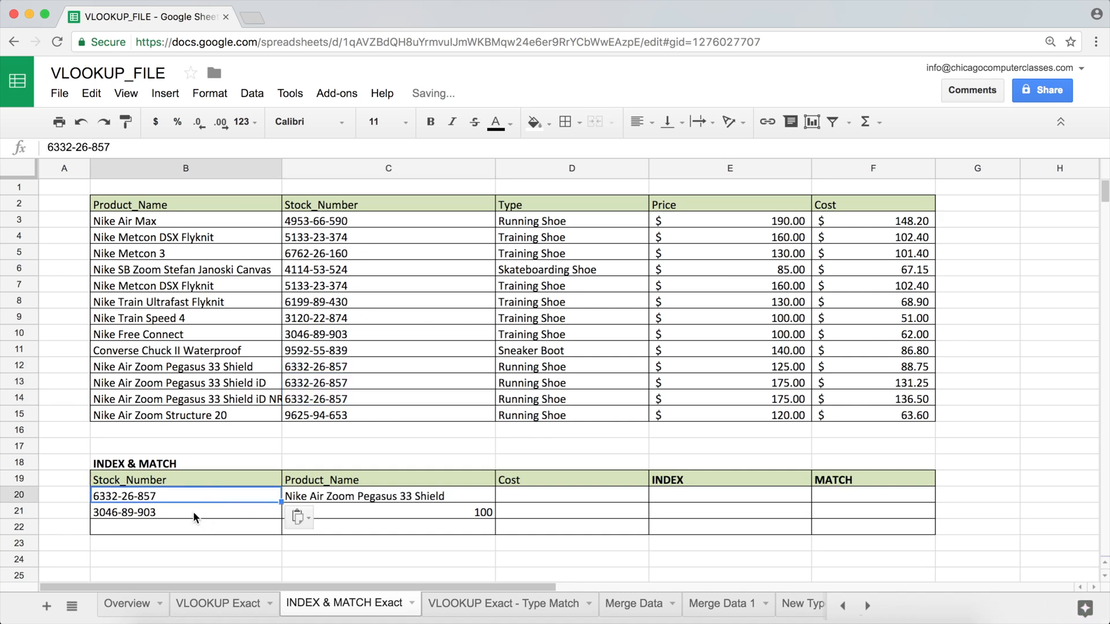
pyautogui.click(193, 511)
pyautogui.hotkey('ctrl', 'v')
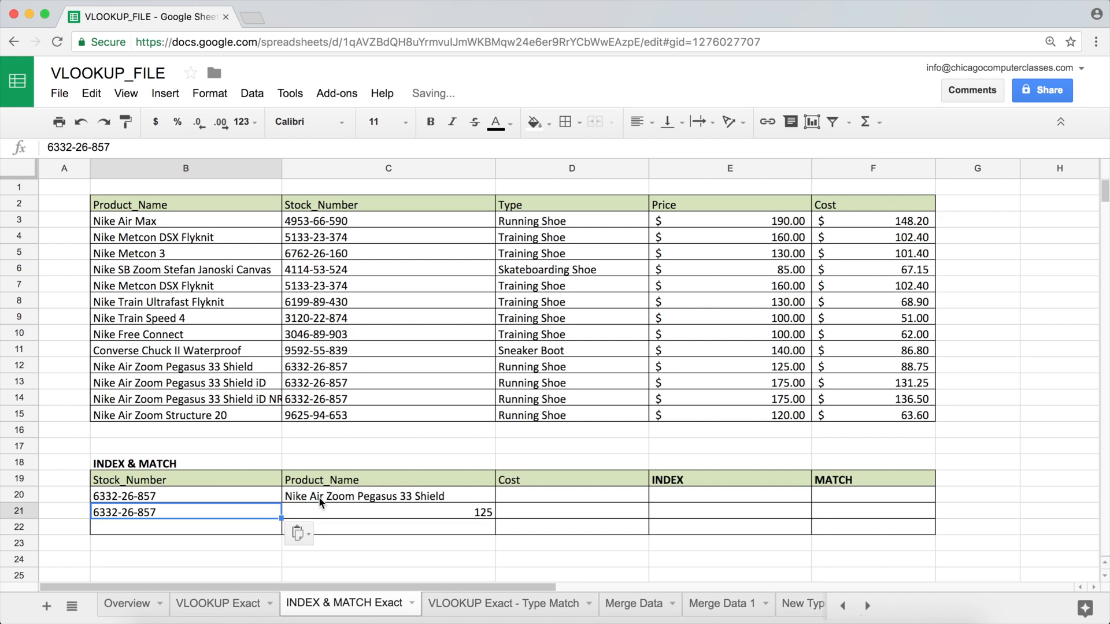
pyautogui.click(321, 499)
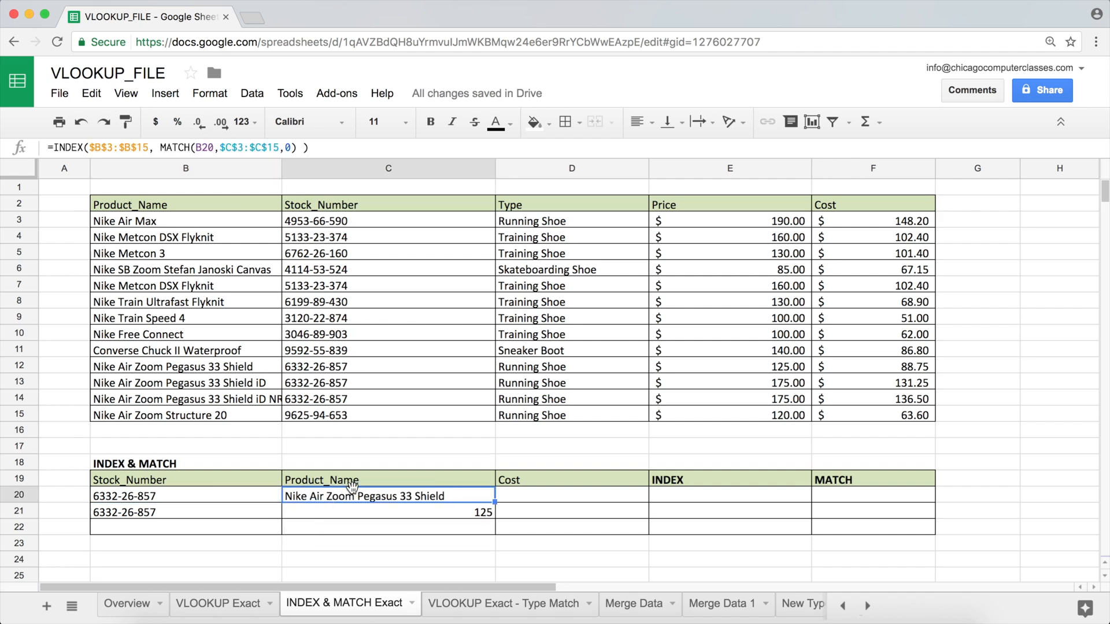
# Review the product name in B12 and the duplicated stock numbers in C12, C13 and C14.
pyautogui.click(203, 371)
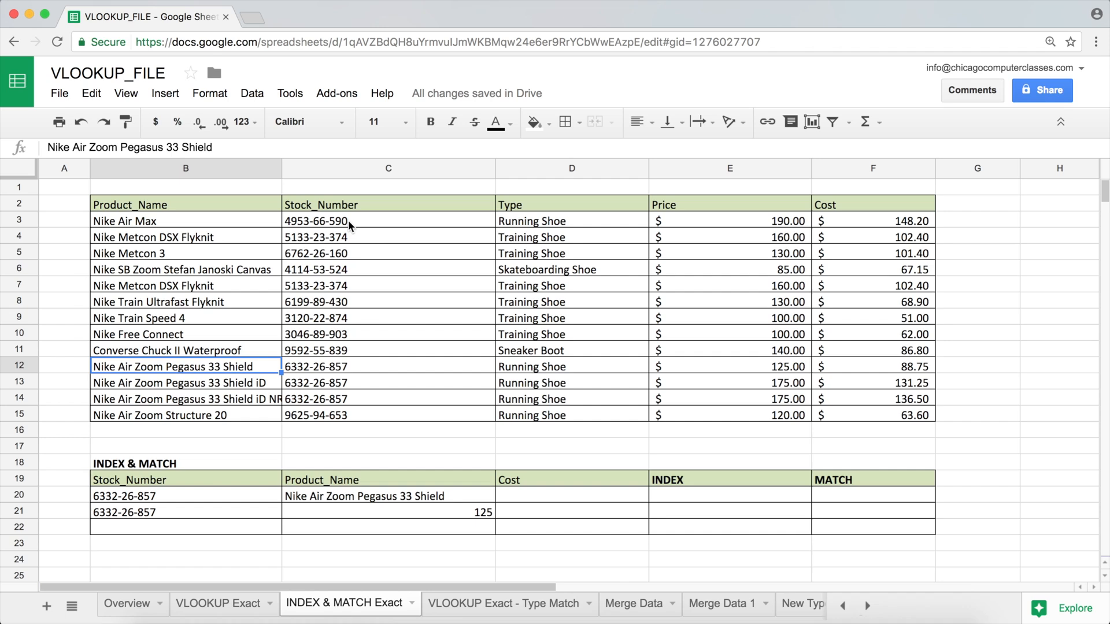
pyautogui.click(329, 364)
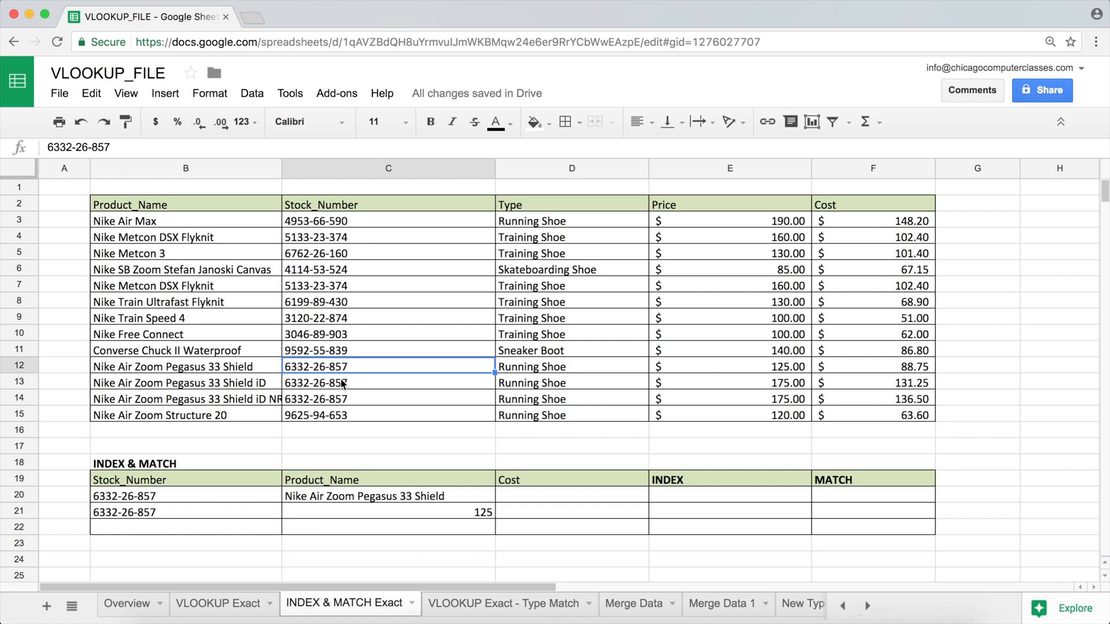
pyautogui.click(341, 383)
pyautogui.click(339, 401)
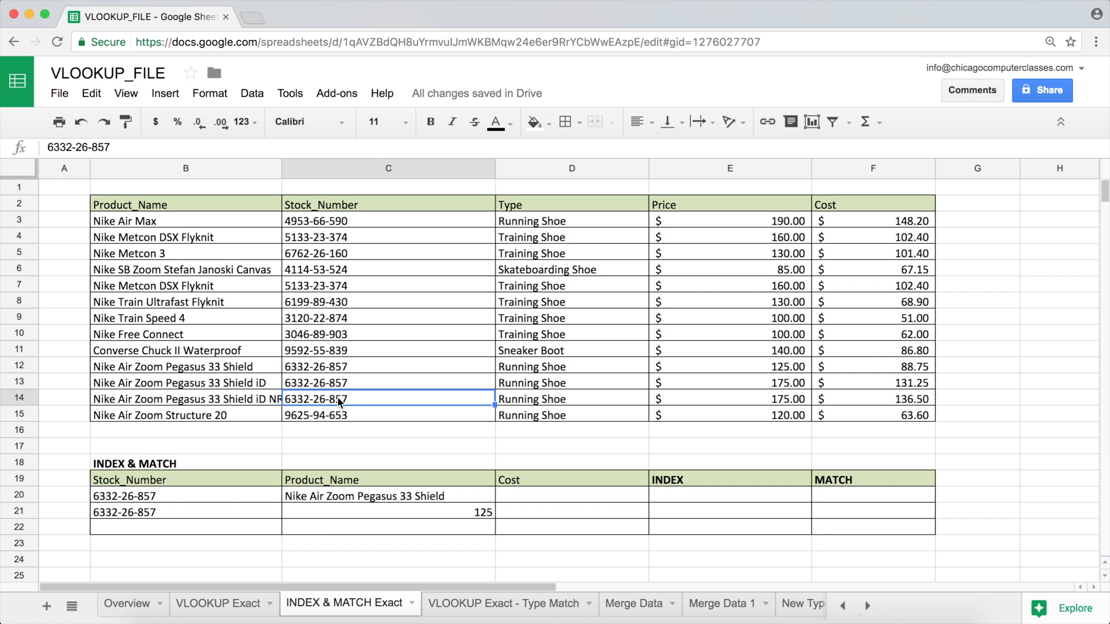
# Change the QUERY formula in C21 to select column B instead of column E and enter it.
pyautogui.click(337, 510)
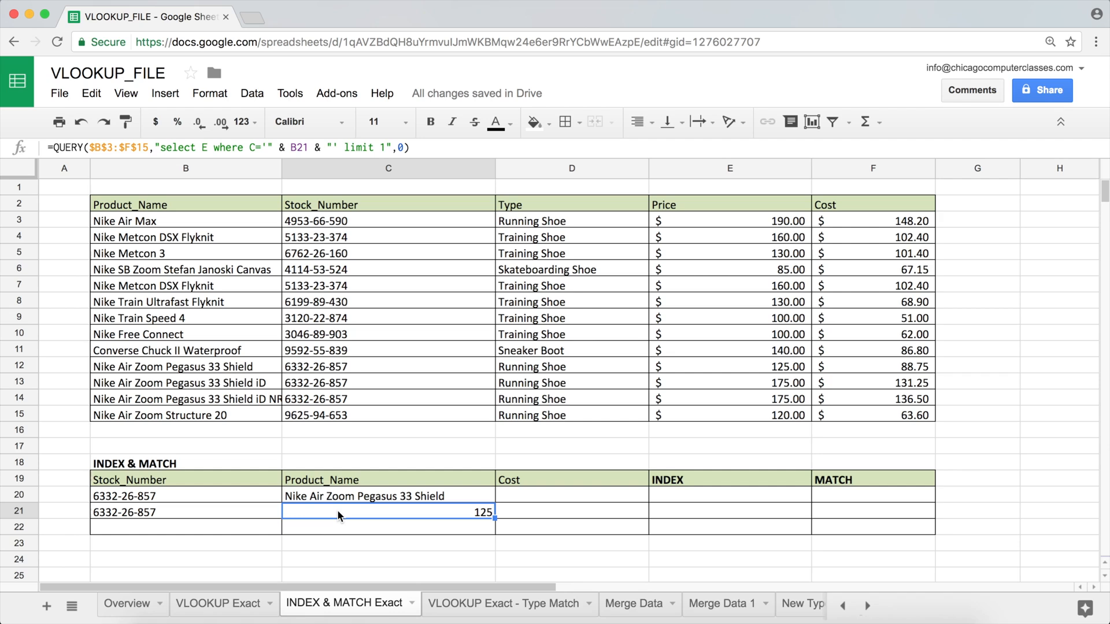
pyautogui.doubleClick(337, 510)
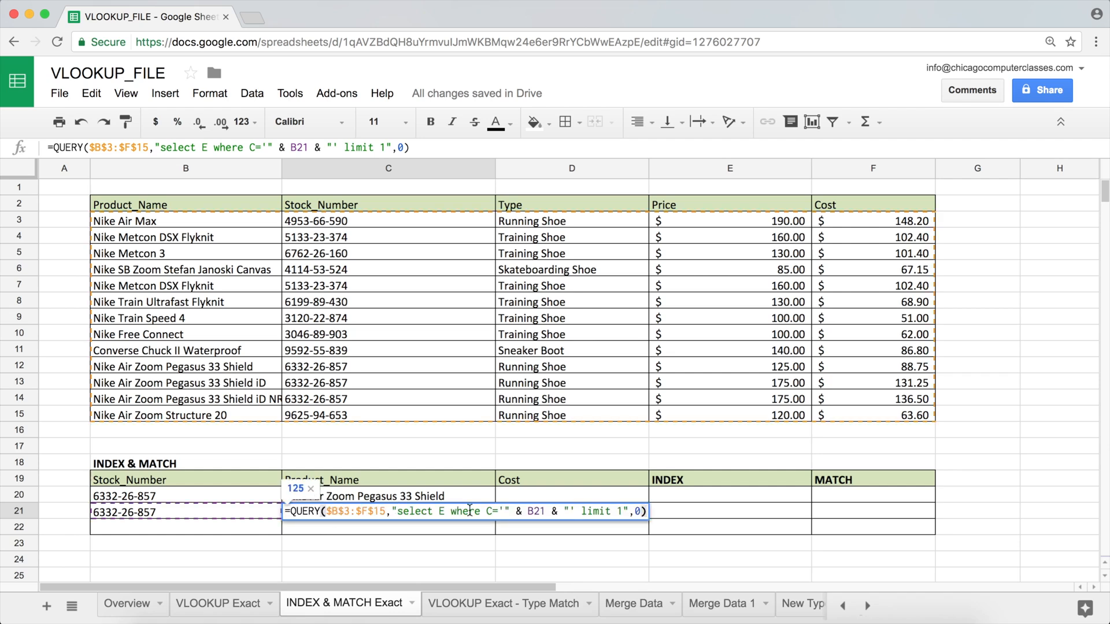
pyautogui.click(460, 512)
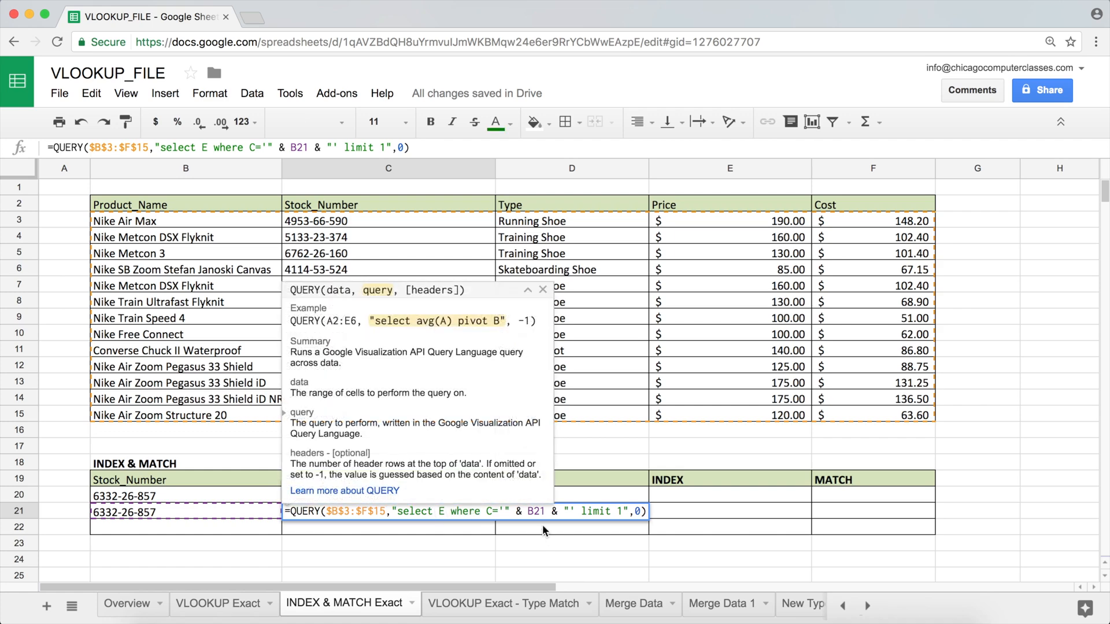
pyautogui.press('BackSpace')
pyautogui.write('B')
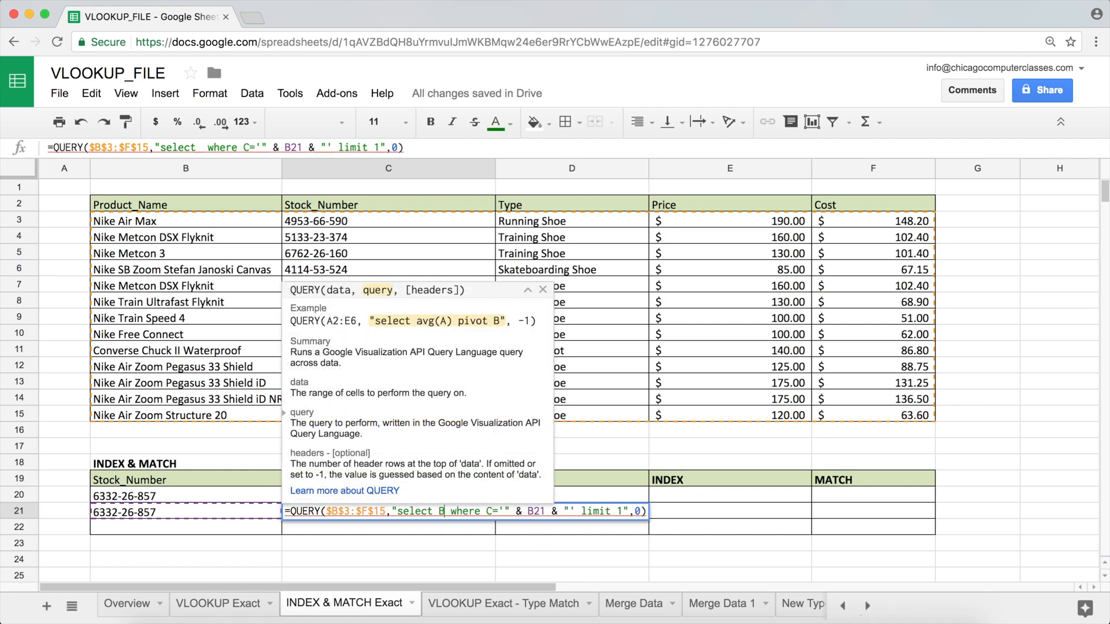
pyautogui.press('Return')
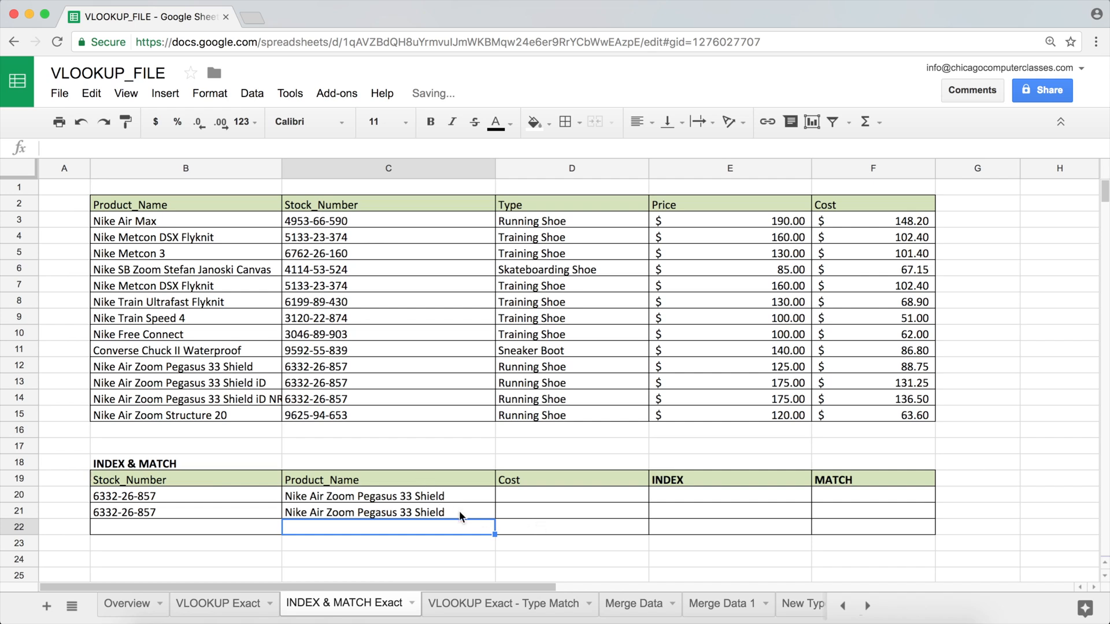
# Recheck the duplicate stock numbers in the product table and open the C21 QUERY formula for editing at its limit value.
pyautogui.click(459, 511)
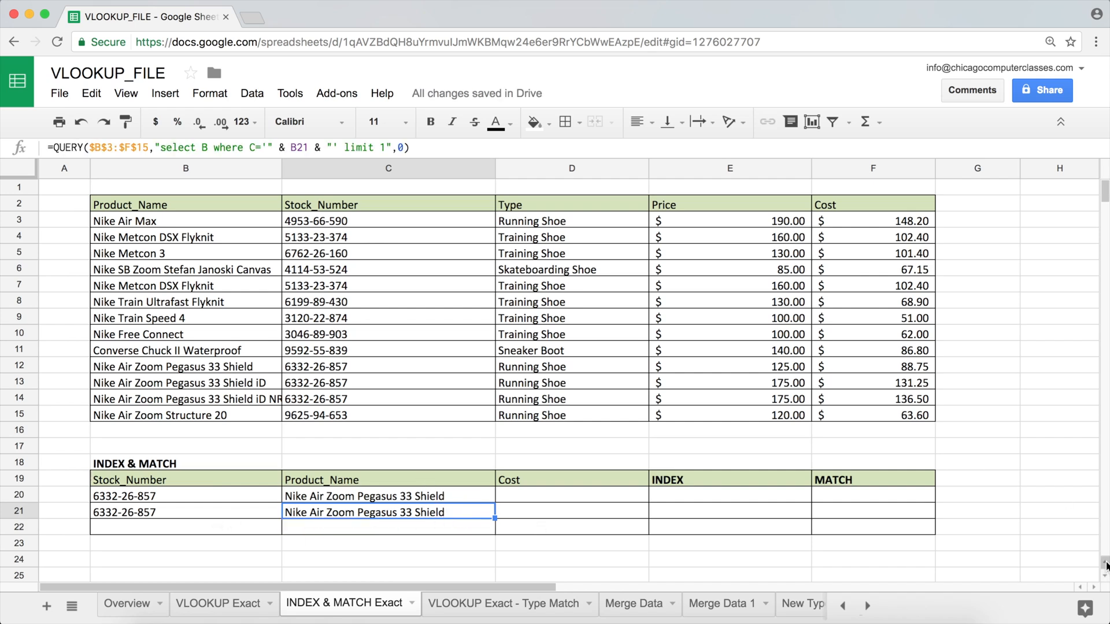
pyautogui.click(359, 397)
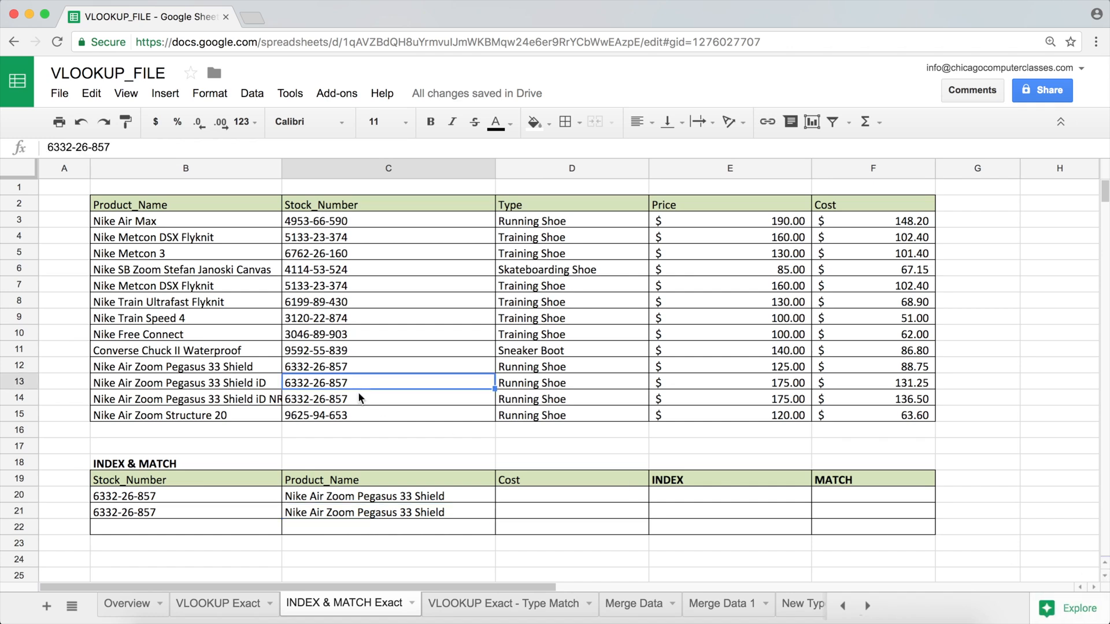
pyautogui.click(422, 513)
pyautogui.doubleClick(423, 513)
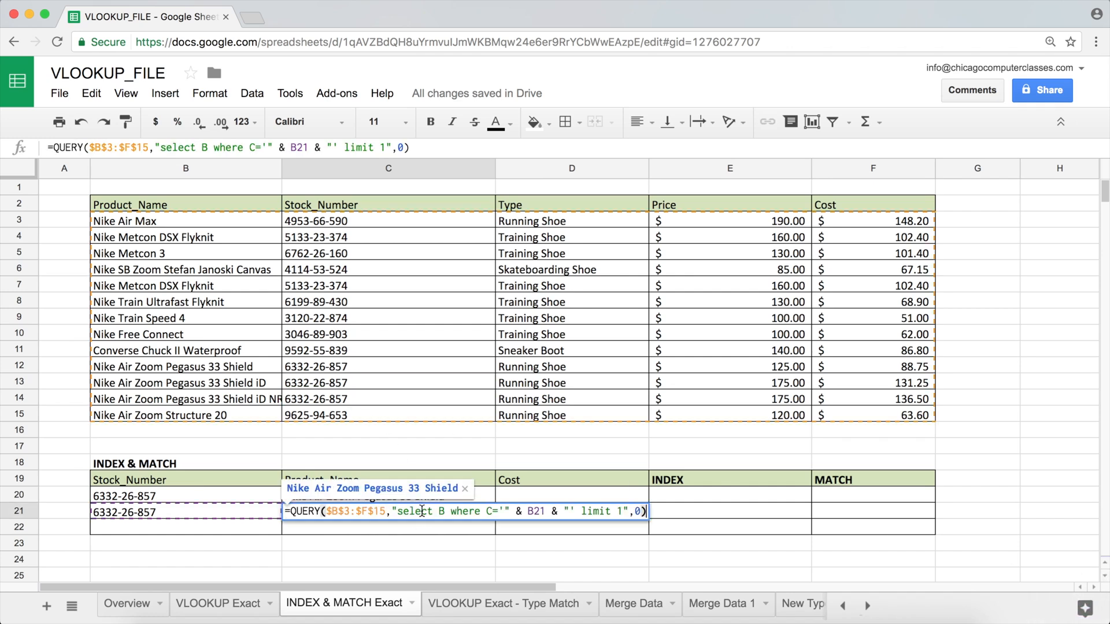
pyautogui.click(623, 511)
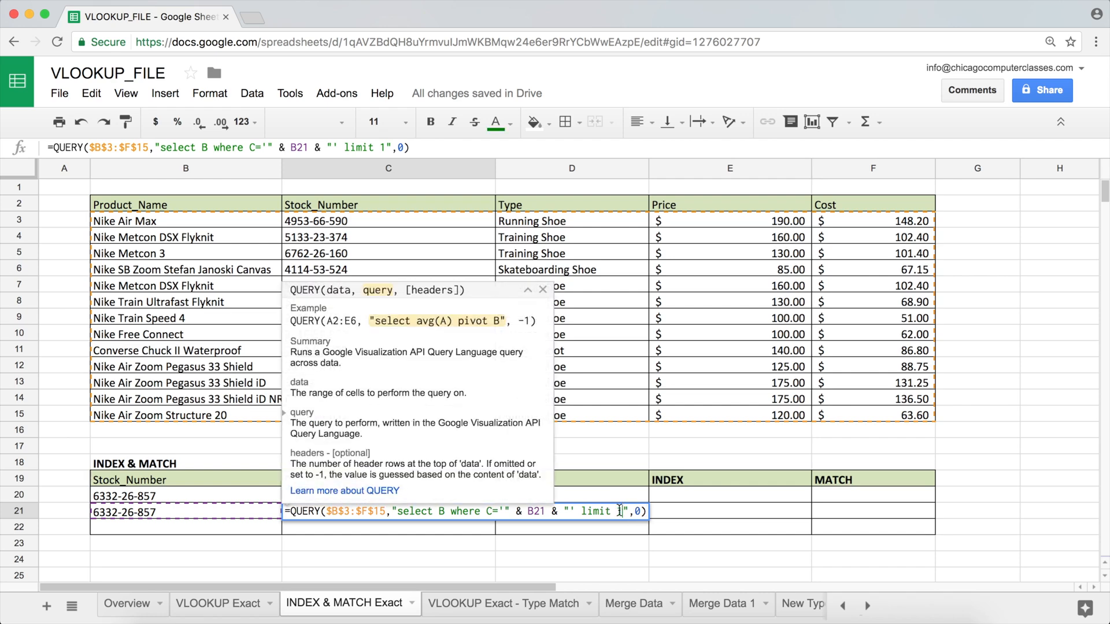